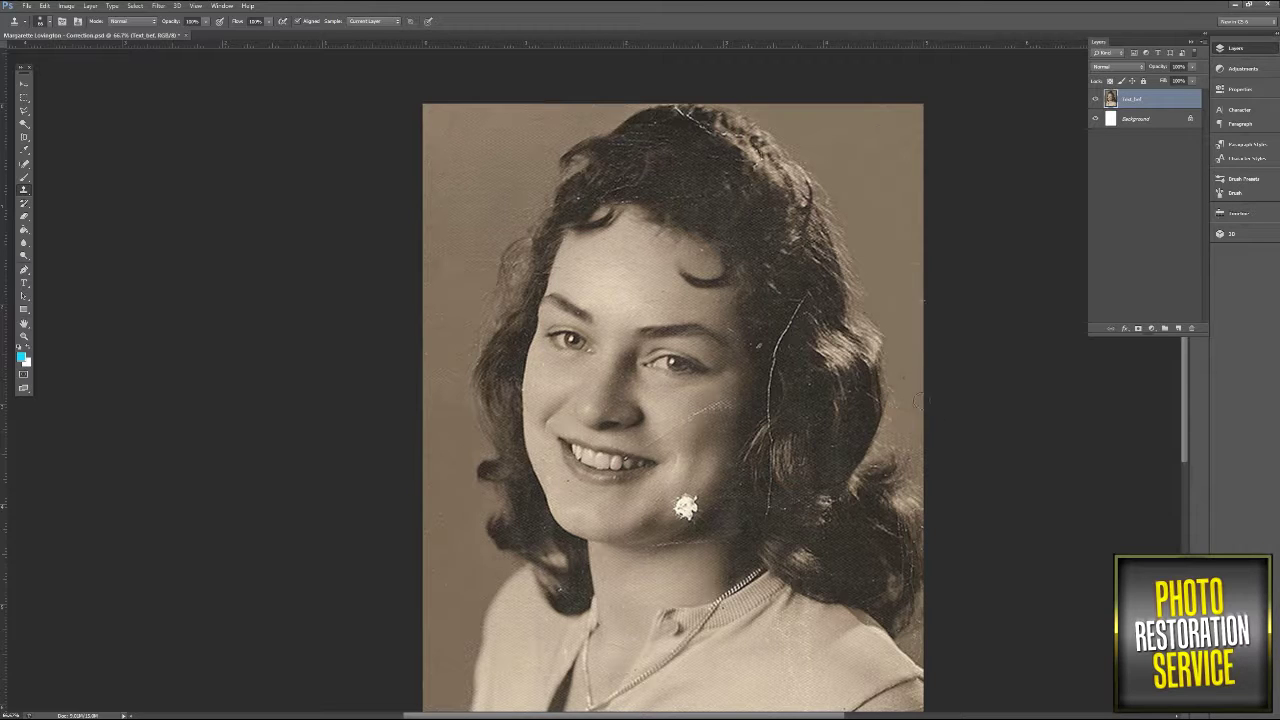
Clone clean skin over the white blotch near the jaw and the scratches on the cheek.
{"action": "key", "text": "alt"}
{"action": "left_click", "coordinate": [686, 505]}
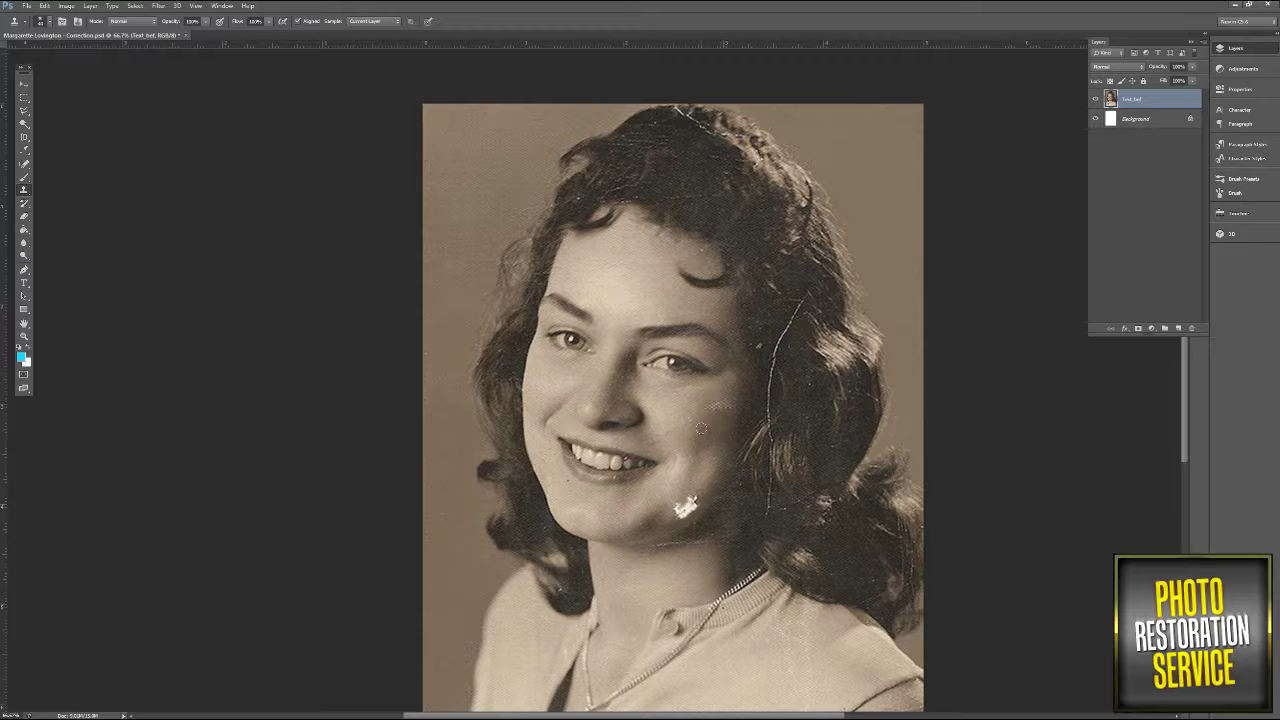
{"action": "scroll", "coordinate": [692, 418], "scroll_direction": "up", "scroll_amount": 2}
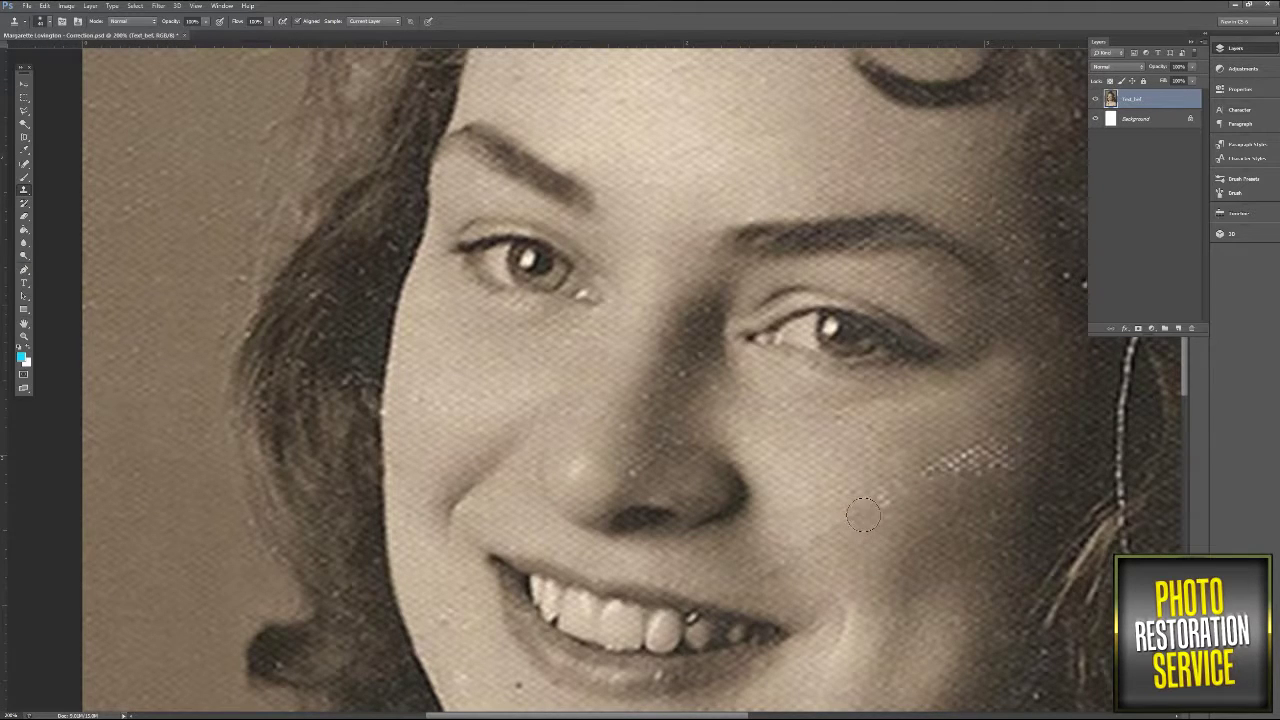
{"action": "left_click", "coordinate": [882, 502]}
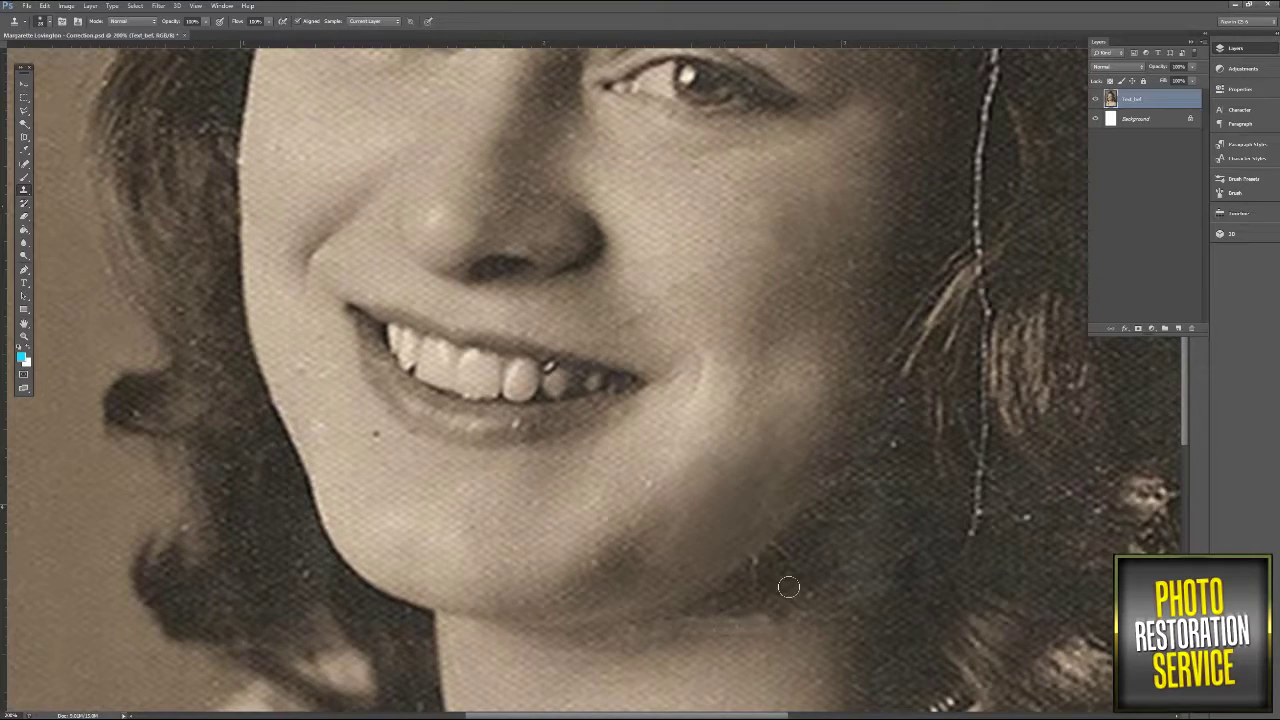
Set the Clone Stamp opacity to 13% and blend the uneven shadow beneath the jaw.
{"action": "key", "text": "1"}
{"action": "key", "text": "3"}
{"action": "left_click_drag", "start_coordinate": [685, 619], "coordinate": [745, 612]}
{"action": "key", "text": "ctrl+minus"}
{"action": "key", "text": "ctrl+minus"}
{"action": "key", "text": "ctrl+minus"}
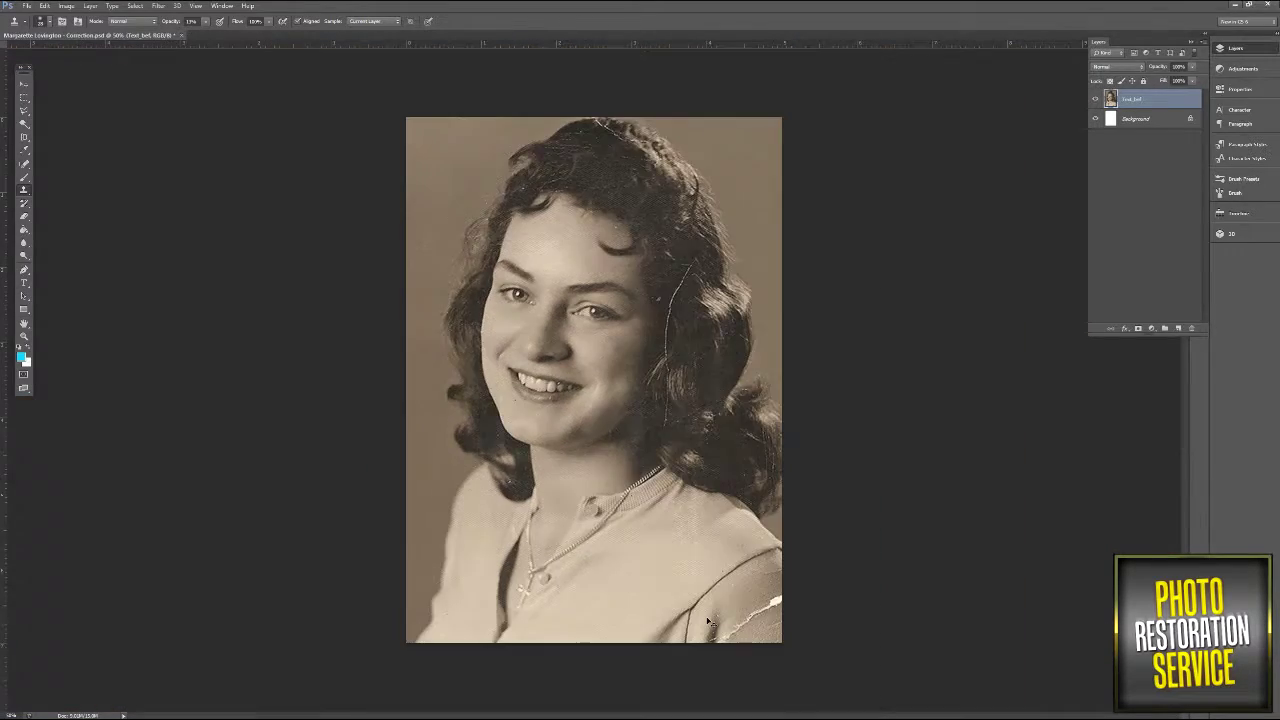
Raise the Clone Stamp opacity to 100% and clone sleeve fabric over the outer end of the white tear.
{"action": "key", "text": "ctrl+plus"}
{"action": "key", "text": "ctrl+plus"}
{"action": "key", "text": "ctrl+plus"}
{"action": "key", "text": "ctrl+plus"}
{"action": "key", "text": "ctrl+plus"}
{"action": "left_click_drag", "start_coordinate": [791, 600], "coordinate": [214, 243]}
{"action": "left_click_drag", "start_coordinate": [172, 21], "coordinate": [323, 11]}
{"action": "left_click", "coordinate": [836, 385], "text": "alt"}
{"action": "mouse_move", "coordinate": [792, 288]}
{"action": "left_mouse_down"}
{"action": "mouse_move", "coordinate": [858, 222]}
{"action": "mouse_move", "coordinate": [757, 283]}
{"action": "left_mouse_up"}
Clone matching fabric over the rest of the sleeve tear down to the photo's lower edge.
{"action": "left_click", "coordinate": [736, 256], "text": "alt"}
{"action": "left_click", "coordinate": [715, 316]}
{"action": "left_click", "coordinate": [784, 217]}
{"action": "left_click_drag", "start_coordinate": [798, 232], "coordinate": [850, 187]}
{"action": "left_click", "coordinate": [626, 472], "text": "alt"}
{"action": "mouse_move", "coordinate": [609, 376]}
{"action": "left_mouse_down"}
{"action": "mouse_move", "coordinate": [641, 352]}
{"action": "mouse_move", "coordinate": [569, 457]}
{"action": "mouse_move", "coordinate": [579, 373]}
{"action": "mouse_move", "coordinate": [456, 540]}
{"action": "mouse_move", "coordinate": [496, 454]}
{"action": "mouse_move", "coordinate": [510, 454]}
{"action": "mouse_move", "coordinate": [507, 395]}
{"action": "mouse_move", "coordinate": [416, 514]}
{"action": "mouse_move", "coordinate": [366, 551]}
{"action": "left_mouse_up"}
{"action": "scroll", "coordinate": [601, 626], "scroll_direction": "down", "scroll_amount": 5}
{"action": "scroll", "coordinate": [605, 632], "scroll_direction": "up", "scroll_amount": 3}
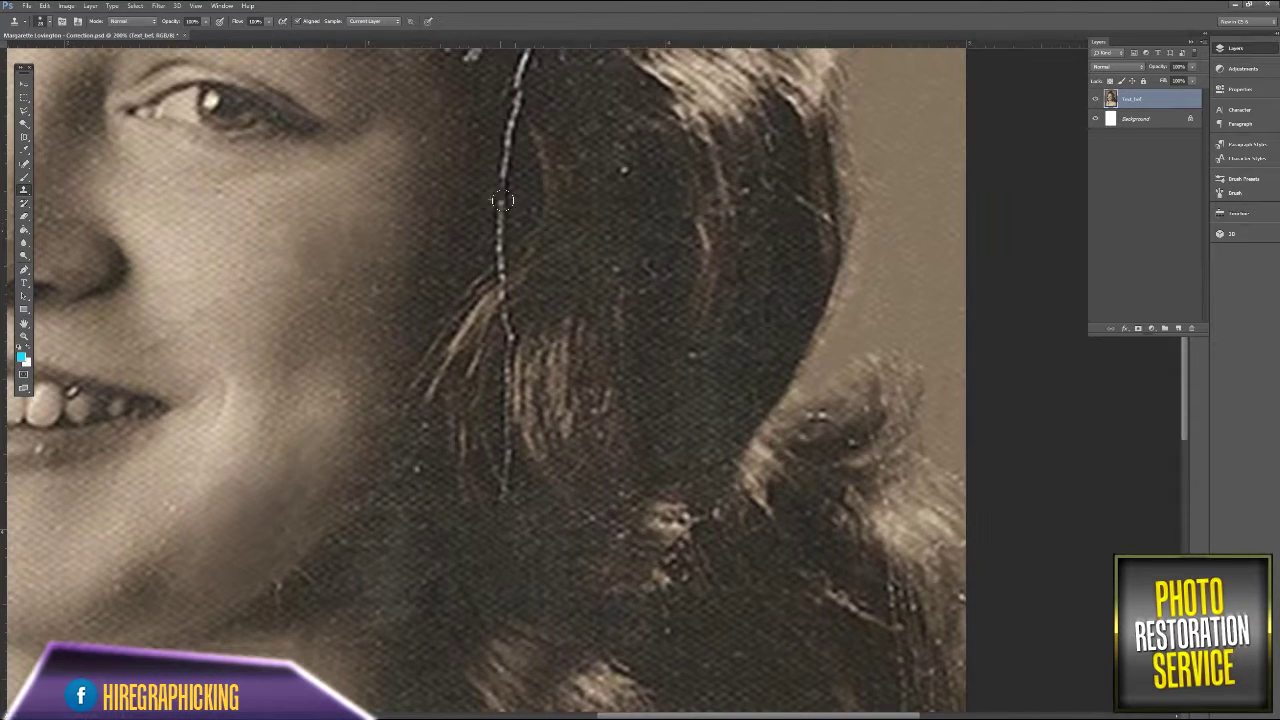
Clone hair texture over the middle and lower parts of the white scratch beside the face.
{"action": "left_click_drag", "start_coordinate": [512, 108], "coordinate": [508, 170]}
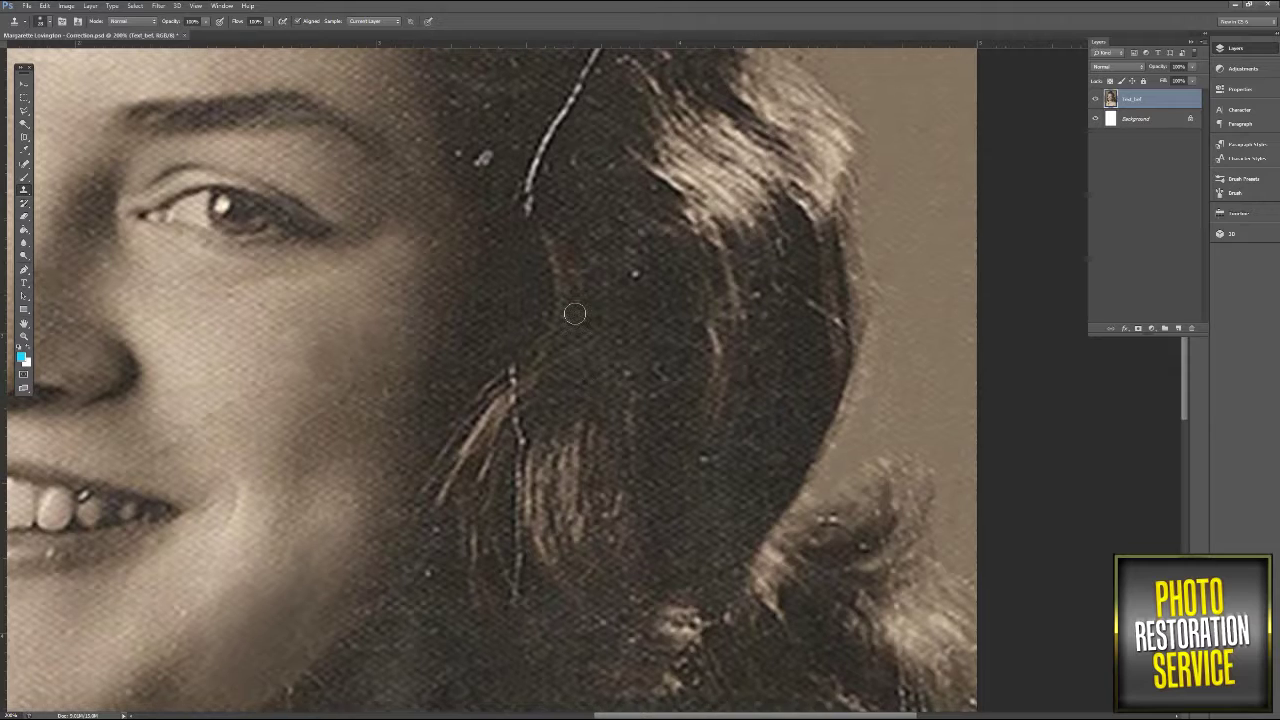
{"action": "left_click", "coordinate": [608, 490], "text": "alt"}
{"action": "left_click_drag", "start_coordinate": [516, 420], "coordinate": [516, 436]}
{"action": "left_click", "coordinate": [523, 619], "text": "alt"}
{"action": "mouse_move", "coordinate": [516, 599]}
{"action": "left_mouse_down"}
{"action": "mouse_move", "coordinate": [496, 536]}
{"action": "mouse_move", "coordinate": [517, 572]}
{"action": "mouse_move", "coordinate": [518, 380]}
{"action": "left_mouse_up"}
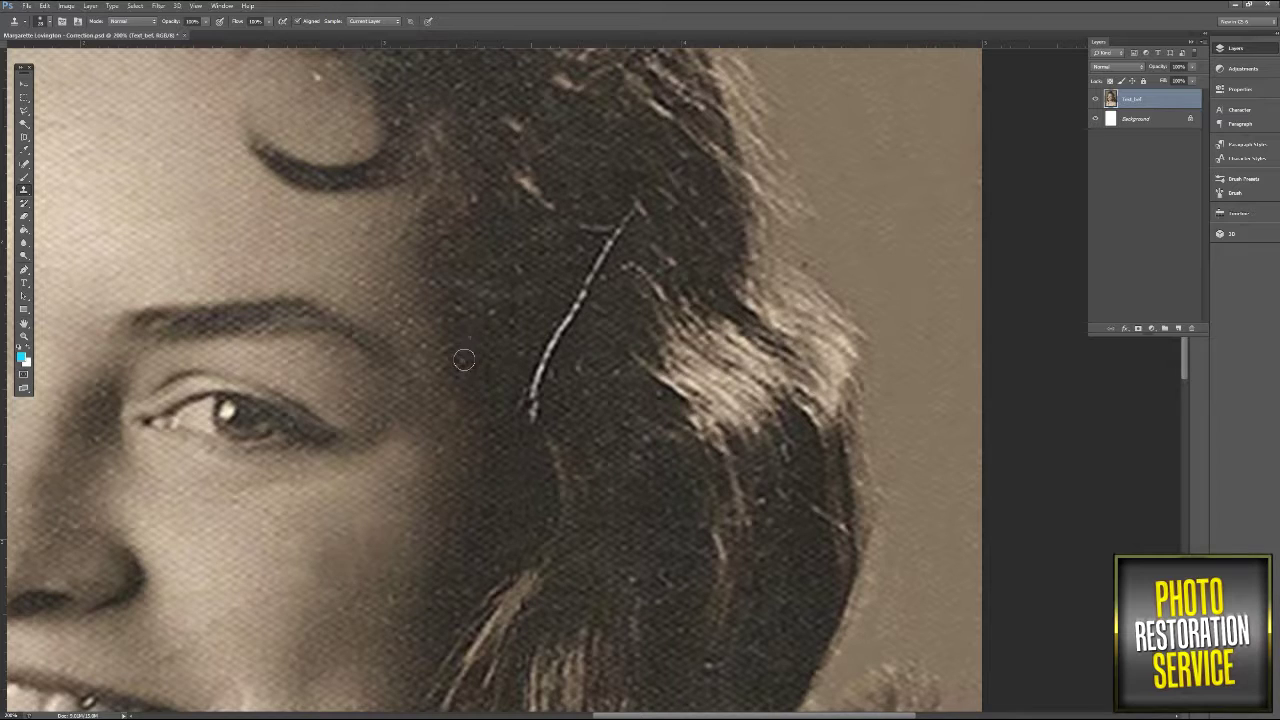
Clone dark hair over the upper part of the white scratch above the cheek.
{"action": "left_click_drag", "start_coordinate": [525, 364], "coordinate": [622, 220]}
{"action": "left_click_drag", "start_coordinate": [546, 355], "coordinate": [589, 366]}
{"action": "mouse_move", "coordinate": [534, 402]}
{"action": "left_mouse_down"}
{"action": "mouse_move", "coordinate": [537, 415]}
{"action": "mouse_move", "coordinate": [531, 392]}
{"action": "left_mouse_up"}
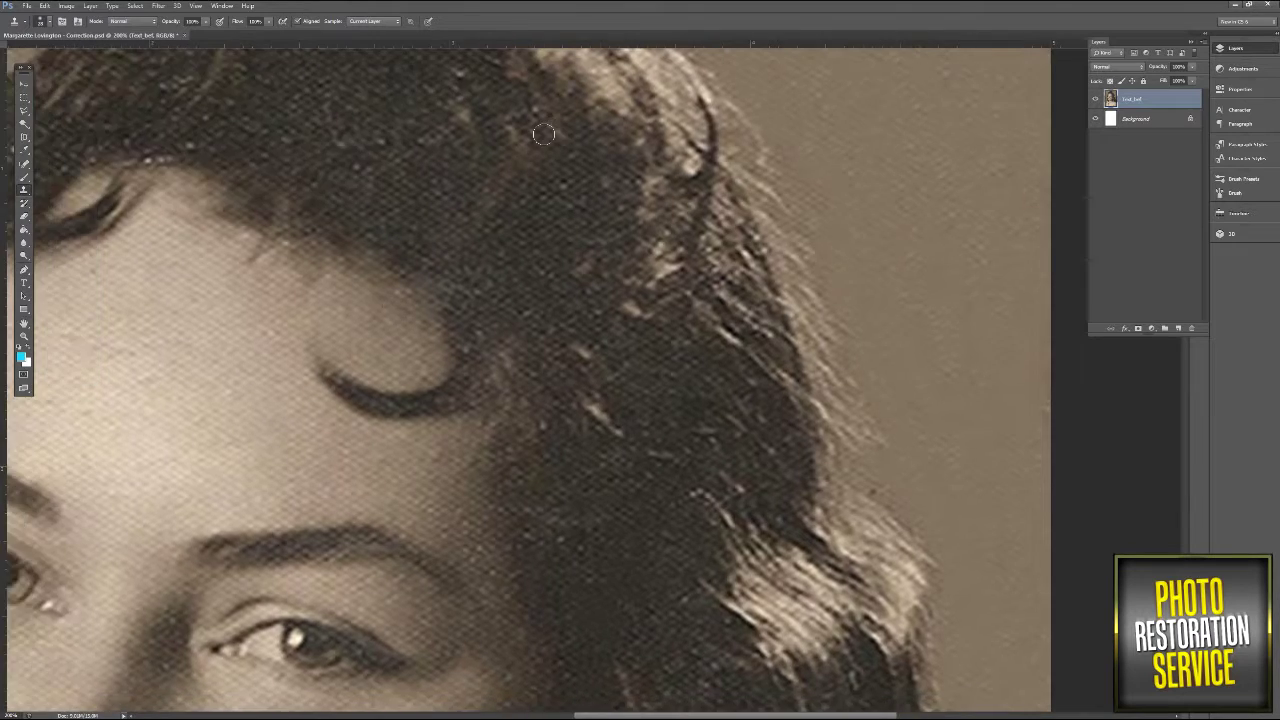
{"action": "key", "text": "ctrl+minus"}
{"action": "key", "text": "ctrl+minus"}
{"action": "key", "text": "ctrl+minus"}
Duplicate the Text_bef portrait layer with the suggested name.
{"action": "right_click", "coordinate": [1172, 98]}
{"action": "left_click", "coordinate": [1176, 120]}
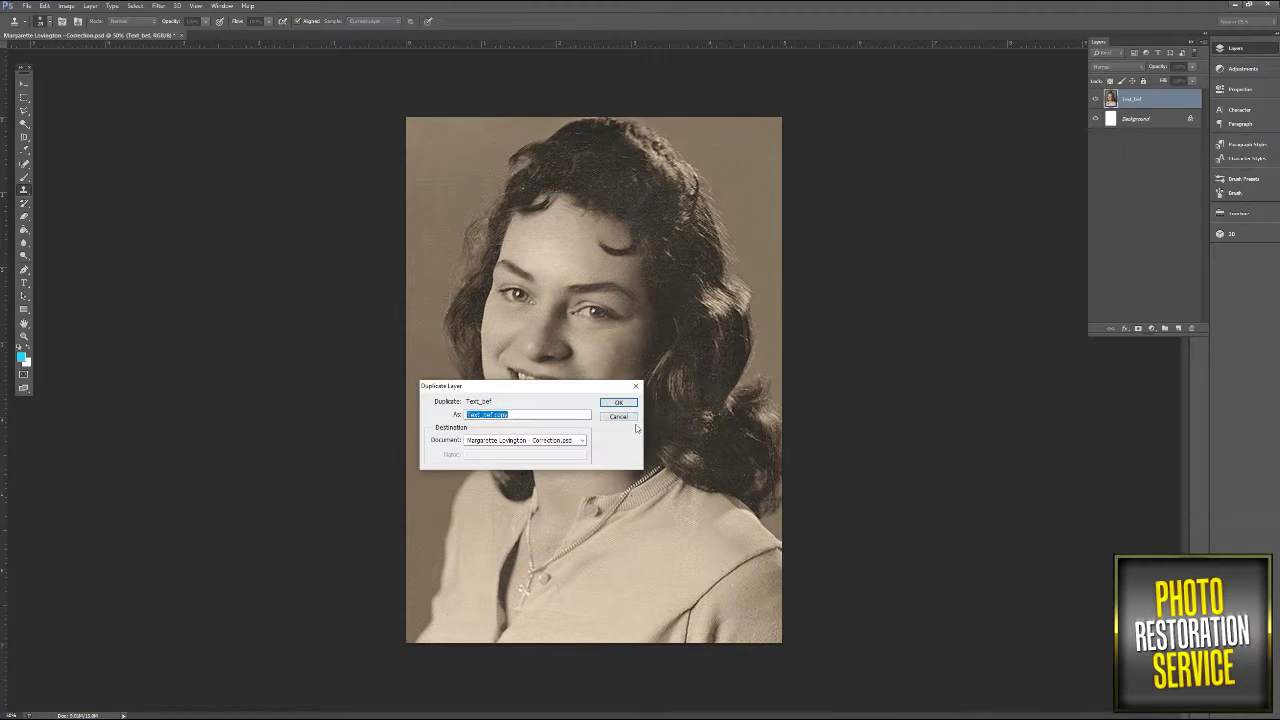
{"action": "key", "text": "Return"}
Apply Reduce Noise at maximum strength with Remove JPEG Artifact enabled to the duplicated portrait layer.
{"action": "left_click", "coordinate": [158, 6]}
{"action": "mouse_move", "coordinate": [172, 128]}
{"action": "left_click", "coordinate": [305, 163]}
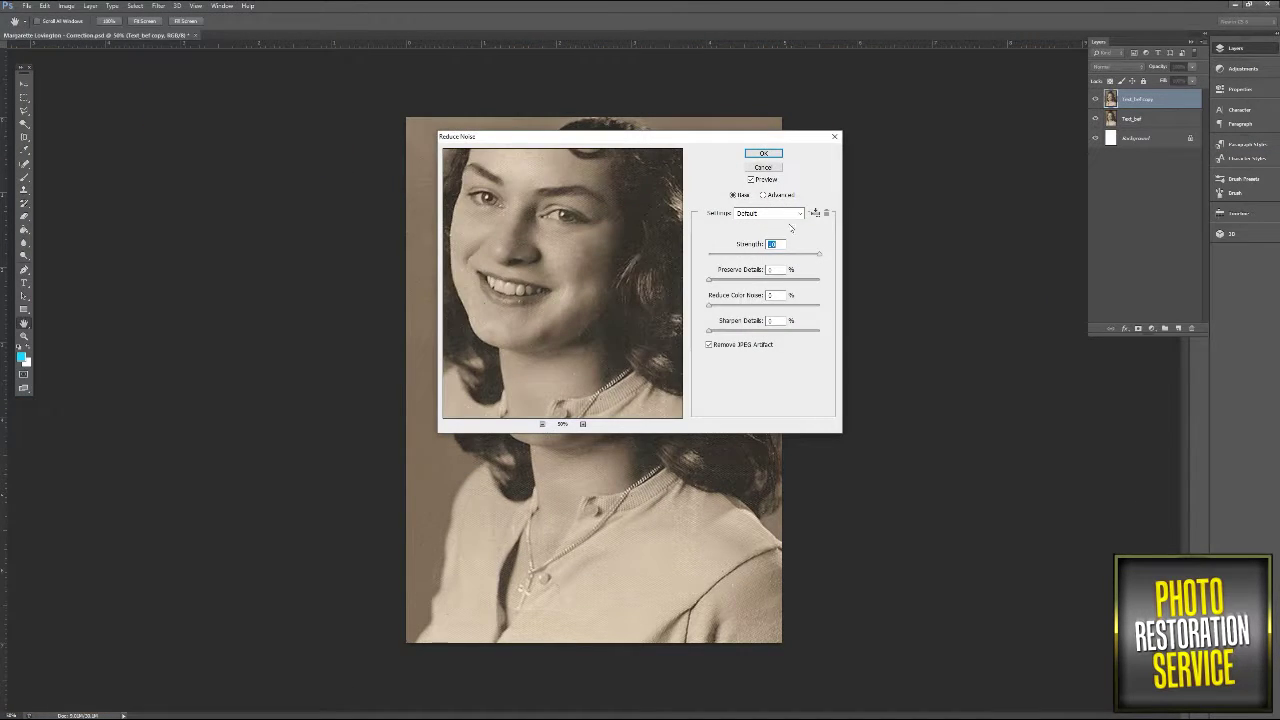
{"action": "left_click", "coordinate": [763, 153]}
{"action": "key", "text": "s"}
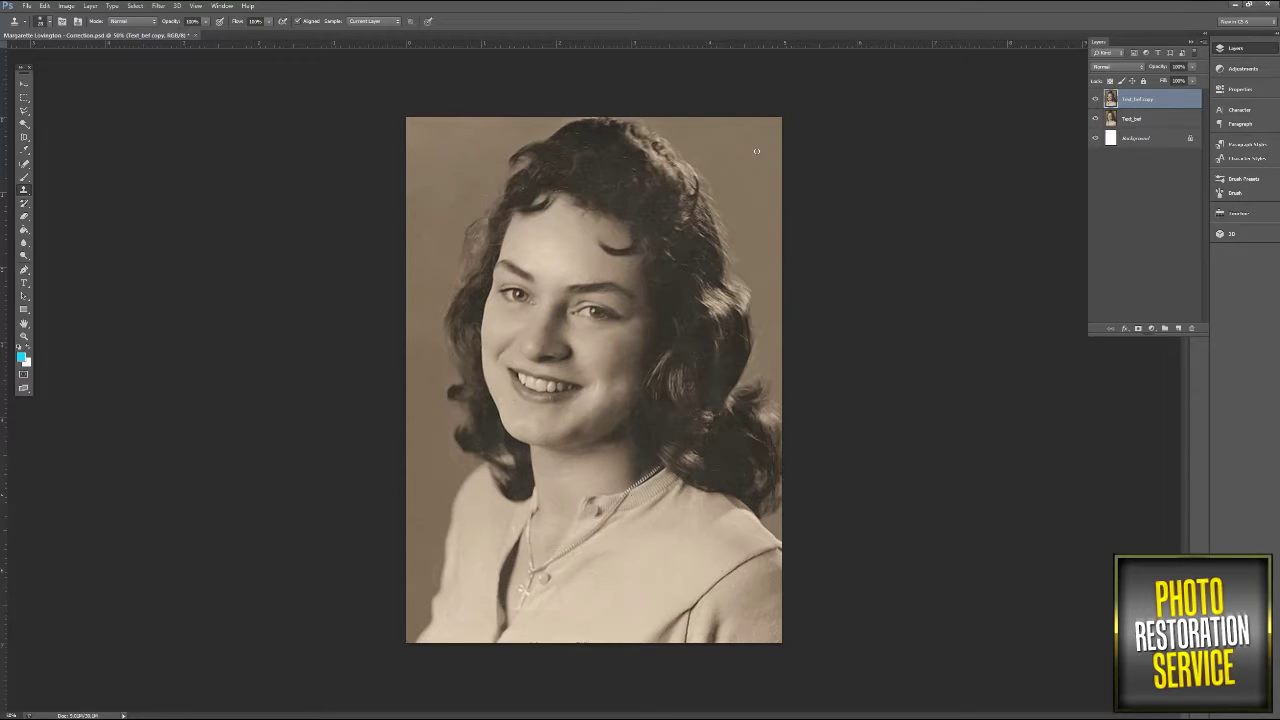
Sharpen the duplicated portrait layer using Unsharp Mask with a near-maximum amount.
{"action": "left_click", "coordinate": [158, 6]}
{"action": "mouse_move", "coordinate": [170, 155]}
{"action": "left_click", "coordinate": [305, 195]}
{"action": "left_click_drag", "start_coordinate": [800, 485], "coordinate": [846, 483]}
{"action": "key", "text": "Tab"}
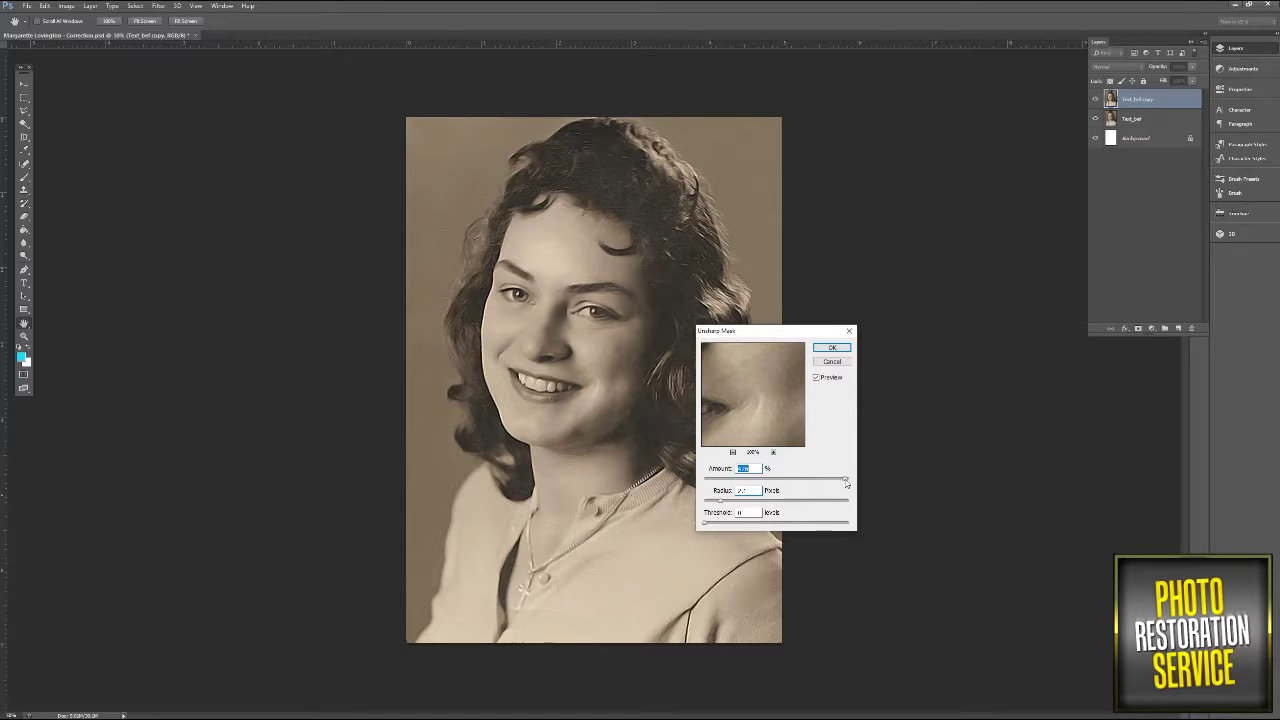
{"action": "left_click", "coordinate": [846, 347]}
{"action": "key", "text": "s"}
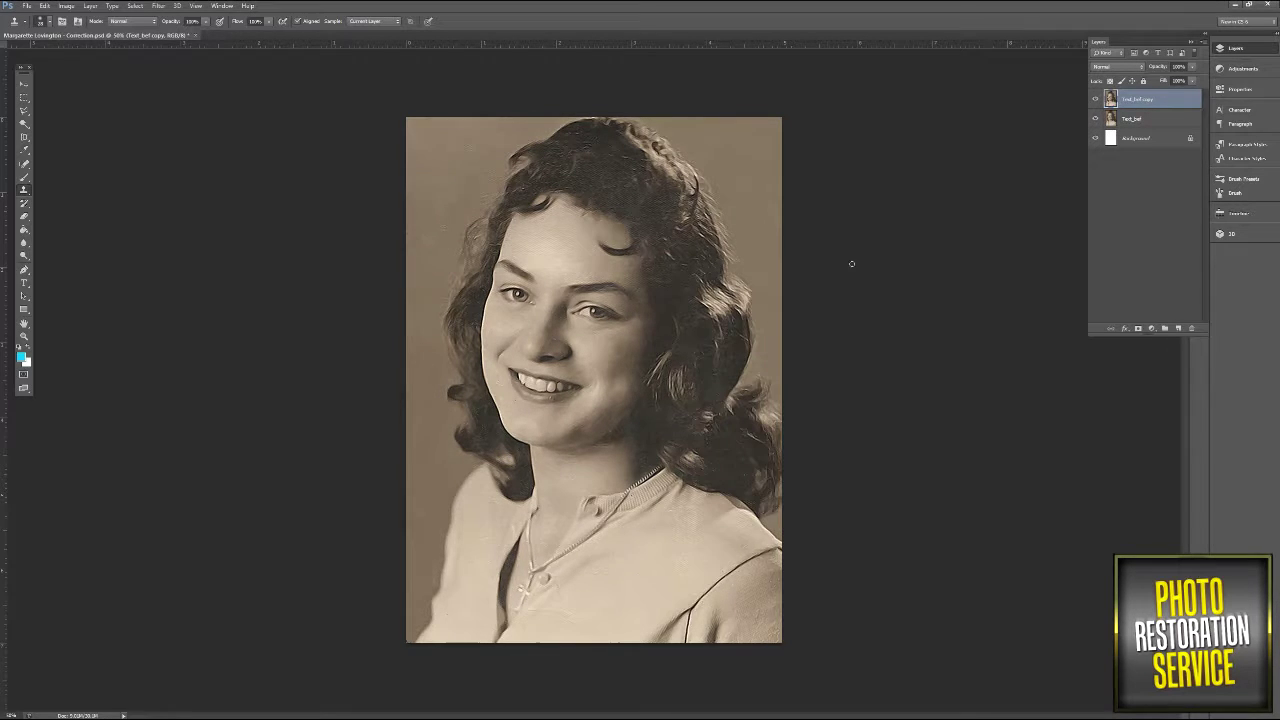
Check the sharpened face and hair for leftover flaws and set the Clone Stamp opacity to 37%.
{"action": "key", "text": "ctrl+plus"}
{"action": "key", "text": "ctrl+plus"}
{"action": "key", "text": "ctrl+plus"}
{"action": "key", "text": "ctrl+minus"}
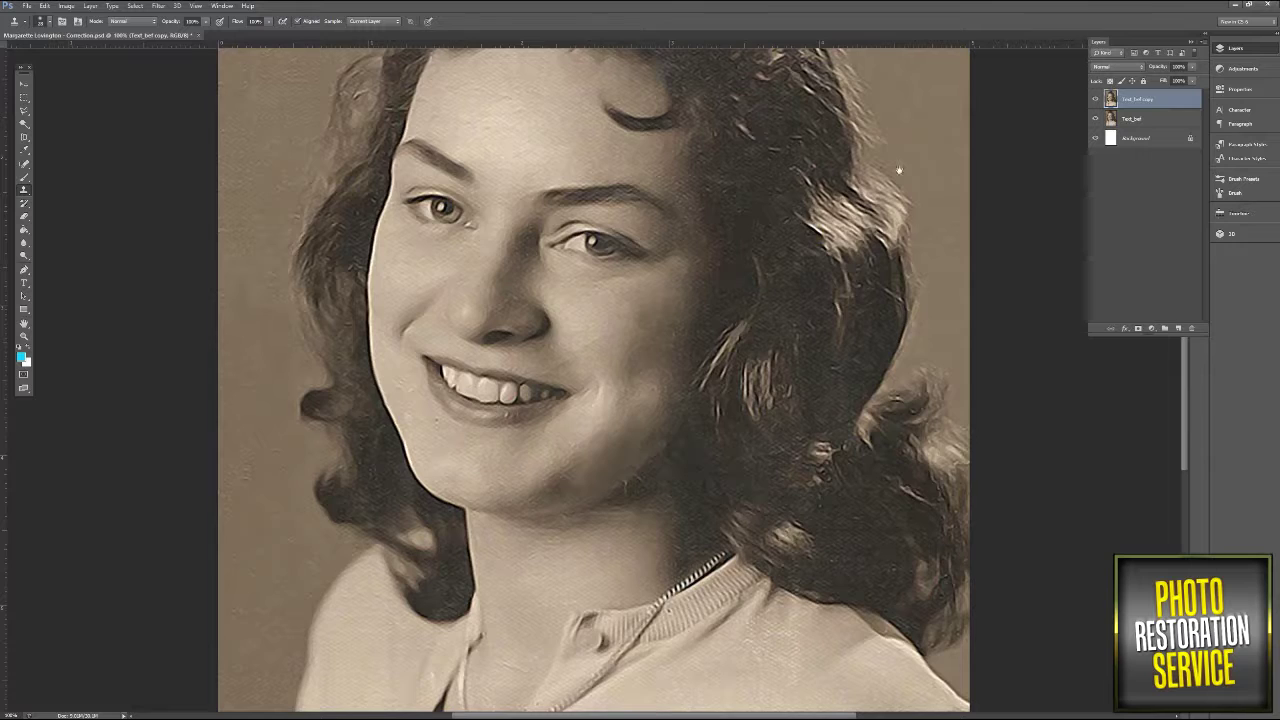
{"action": "scroll", "coordinate": [599, 166], "scroll_direction": "up", "scroll_amount": 5}
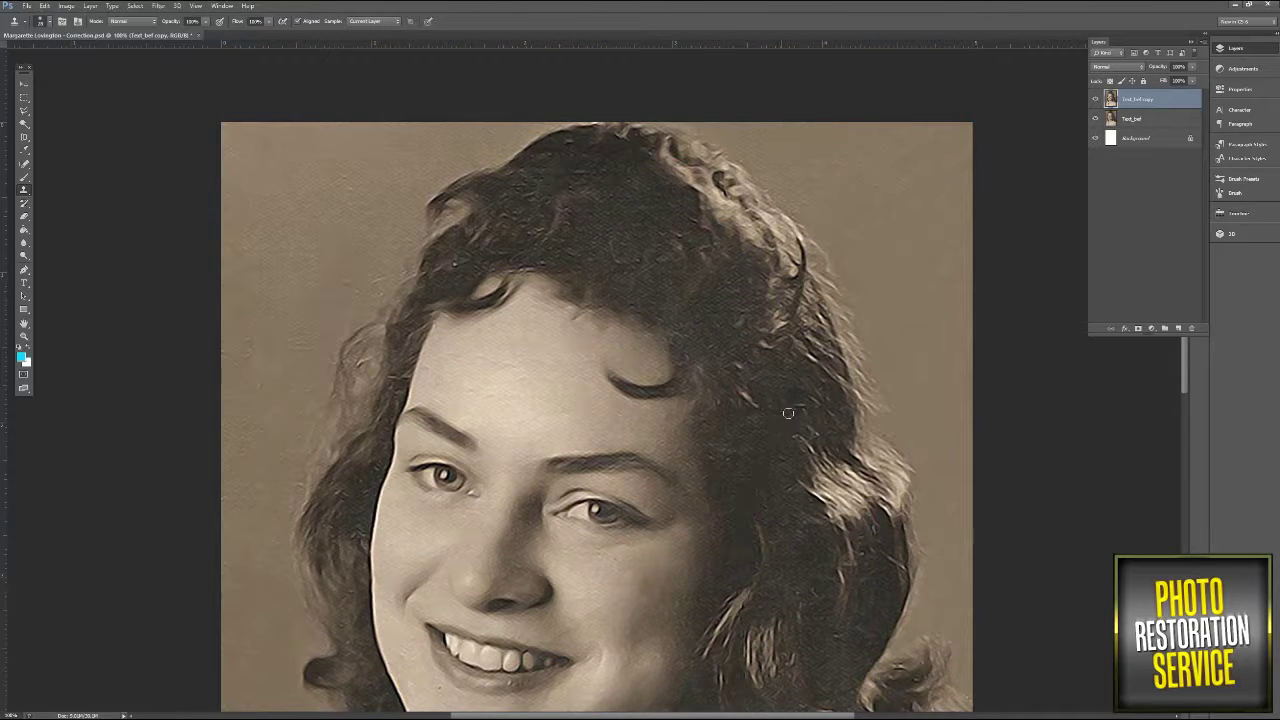
{"action": "scroll", "coordinate": [600, 450], "scroll_direction": "down", "scroll_amount": 5}
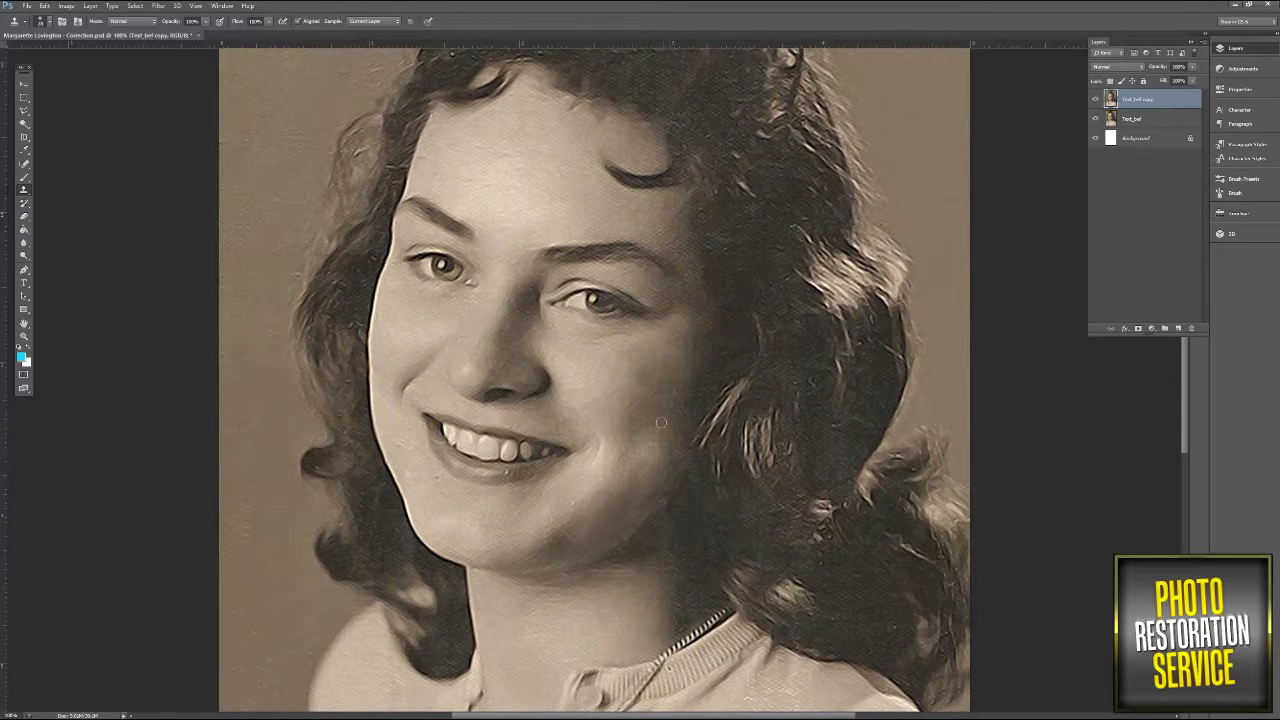
{"action": "key", "text": "3"}
{"action": "key", "text": "7"}
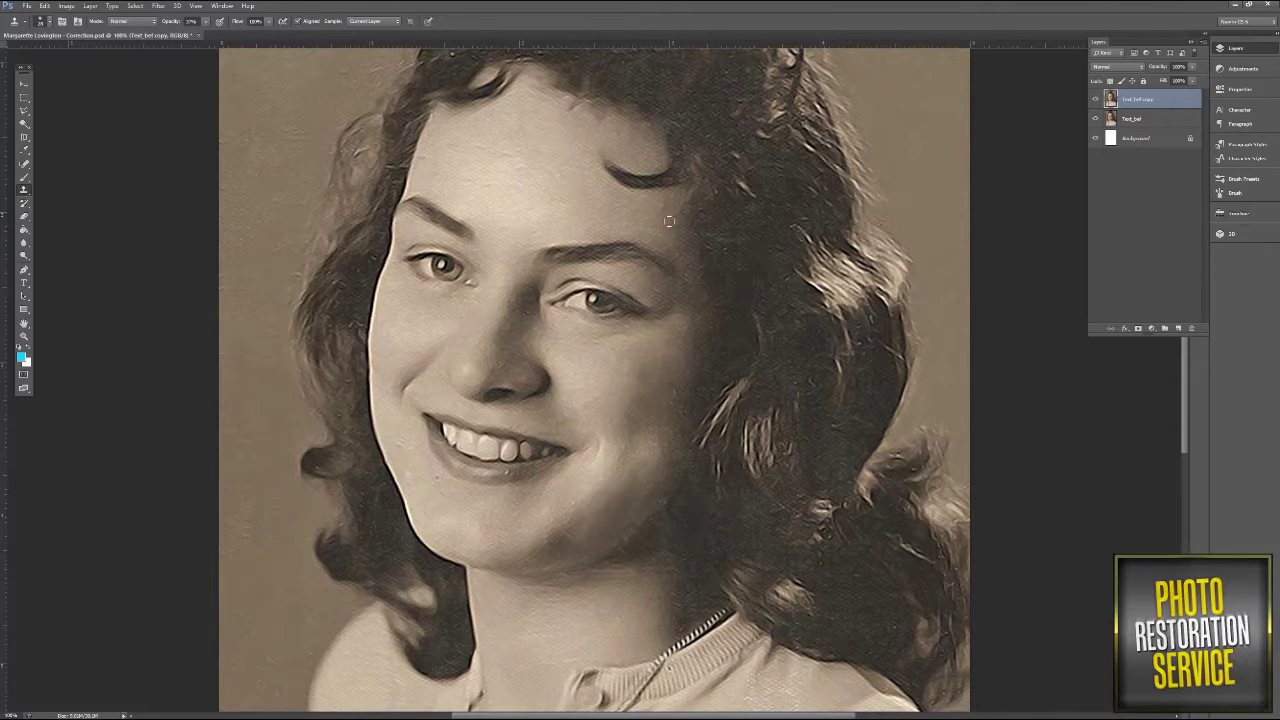
{"action": "key", "text": "ctrl+minus"}
{"action": "key", "text": "ctrl+minus"}
Adjust the brush size and paint a peach skin tone over the cheeks and outer face on Layer 1.
{"action": "left_click", "coordinate": [49, 21]}
{"action": "left_click_drag", "start_coordinate": [58, 53], "coordinate": [79, 53]}
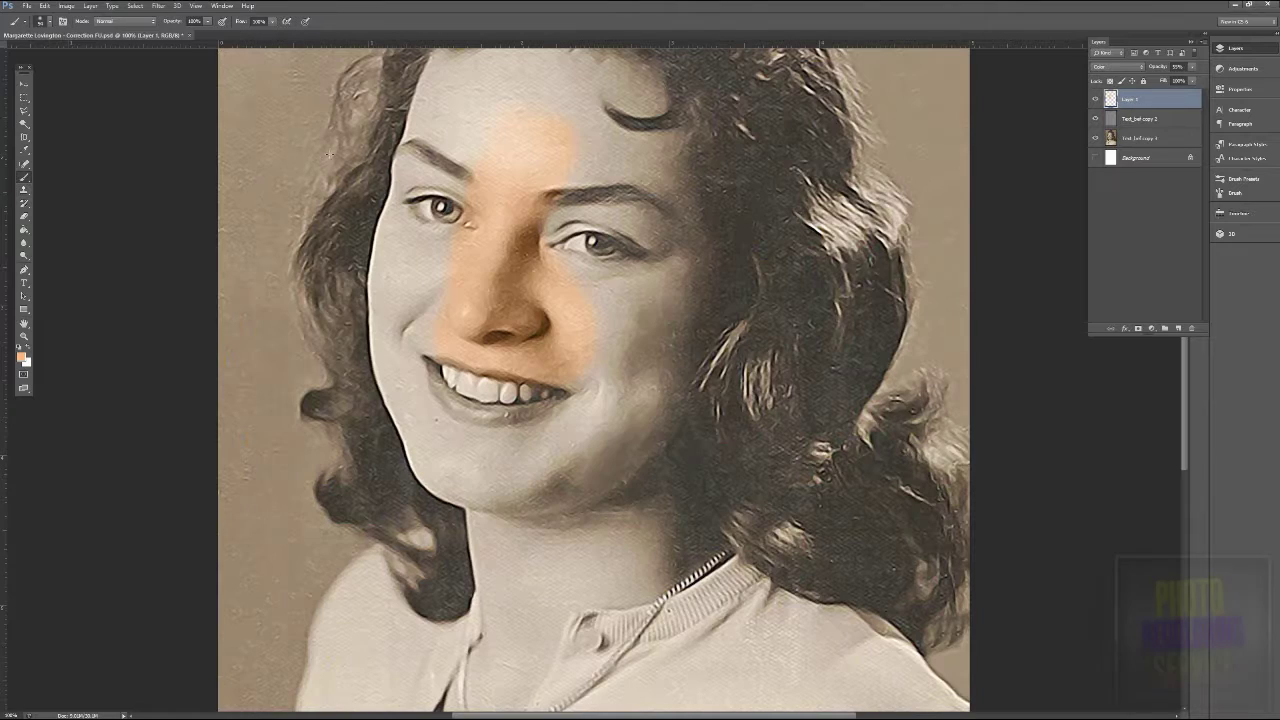
{"action": "left_click_drag", "start_coordinate": [402, 225], "coordinate": [388, 318]}
{"action": "left_click", "coordinate": [49, 21]}
{"action": "left_click_drag", "start_coordinate": [57, 51], "coordinate": [54, 51]}
{"action": "left_click_drag", "start_coordinate": [612, 350], "coordinate": [683, 332]}
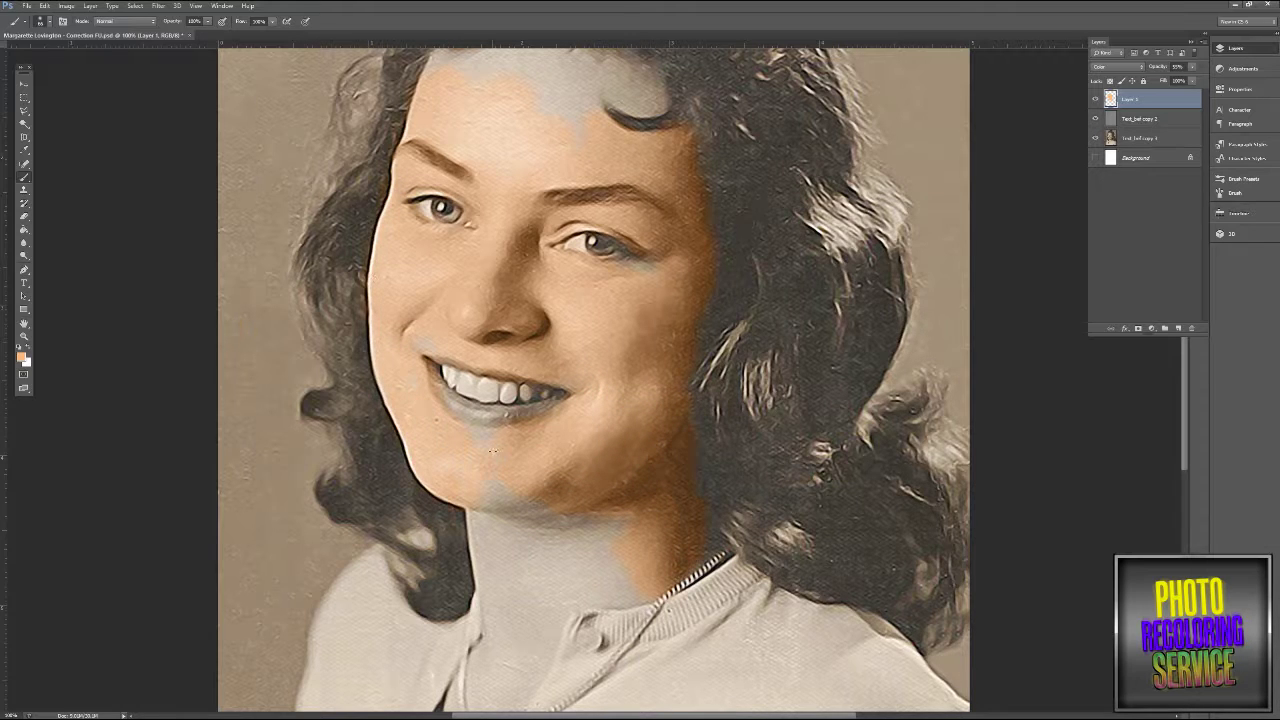
Set Layer 1 to Multiply blending and fill the unpainted gaps around the eyes, forehead and hairline with skin tone.
{"action": "left_click", "coordinate": [1117, 67]}
{"action": "left_click", "coordinate": [1110, 104]}
{"action": "left_click_drag", "start_coordinate": [653, 267], "coordinate": [634, 265]}
{"action": "mouse_move", "coordinate": [575, 112]}
{"action": "left_mouse_down"}
{"action": "mouse_move", "coordinate": [570, 92]}
{"action": "mouse_move", "coordinate": [597, 96]}
{"action": "left_mouse_up"}
{"action": "left_click_drag", "start_coordinate": [597, 96], "coordinate": [606, 265]}
{"action": "mouse_move", "coordinate": [525, 230]}
{"action": "left_mouse_down"}
{"action": "mouse_move", "coordinate": [441, 250]}
{"action": "mouse_move", "coordinate": [548, 207]}
{"action": "mouse_move", "coordinate": [665, 280]}
{"action": "left_mouse_up"}
{"action": "left_click_drag", "start_coordinate": [520, 170], "coordinate": [482, 198]}
{"action": "scroll", "coordinate": [446, 368], "scroll_direction": "down", "scroll_amount": 3}
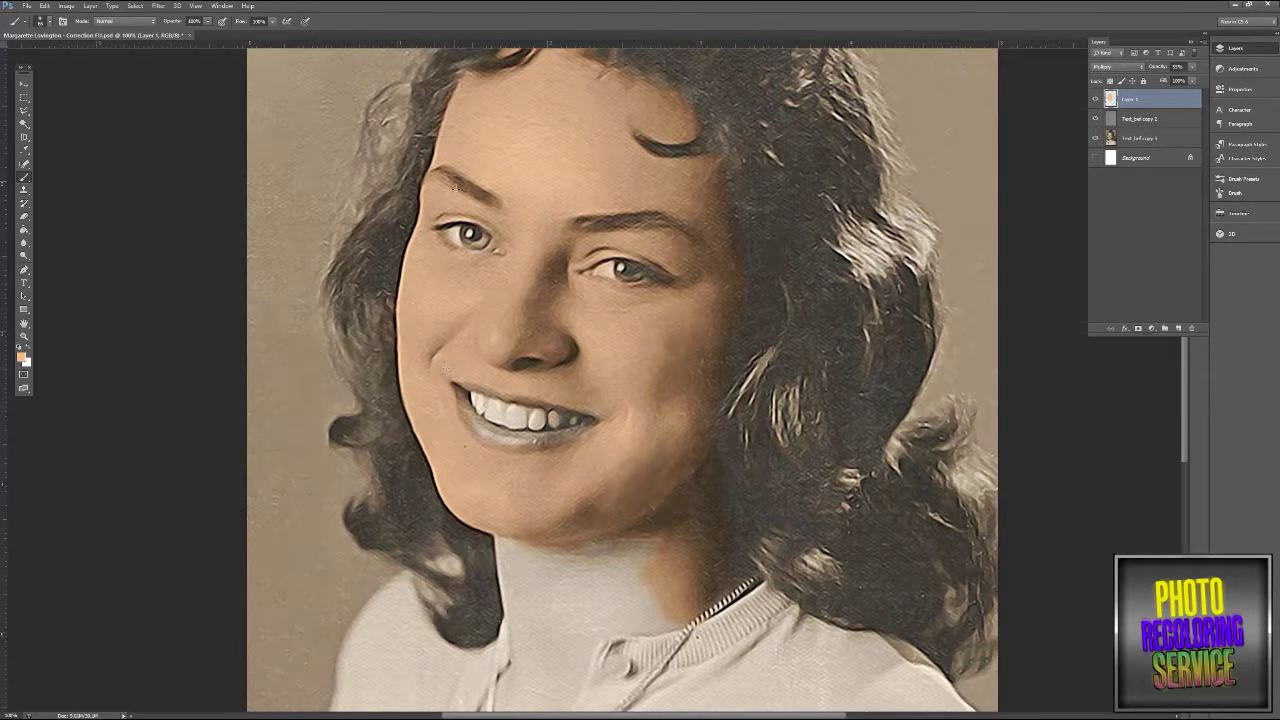
Paint the skin tone over the neck and the open collar area, and save the document.
{"action": "scroll", "coordinate": [411, 261], "scroll_direction": "down", "scroll_amount": 6}
{"action": "mouse_move", "coordinate": [470, 570]}
{"action": "left_mouse_down"}
{"action": "mouse_move", "coordinate": [545, 290]}
{"action": "mouse_move", "coordinate": [627, 297]}
{"action": "mouse_move", "coordinate": [634, 243]}
{"action": "left_mouse_up"}
{"action": "left_click_drag", "start_coordinate": [664, 300], "coordinate": [672, 316]}
{"action": "left_click_drag", "start_coordinate": [600, 372], "coordinate": [612, 348]}
{"action": "key", "text": "ctrl+minus"}
{"action": "key", "text": "ctrl+minus"}
{"action": "key", "text": "ctrl+minus"}
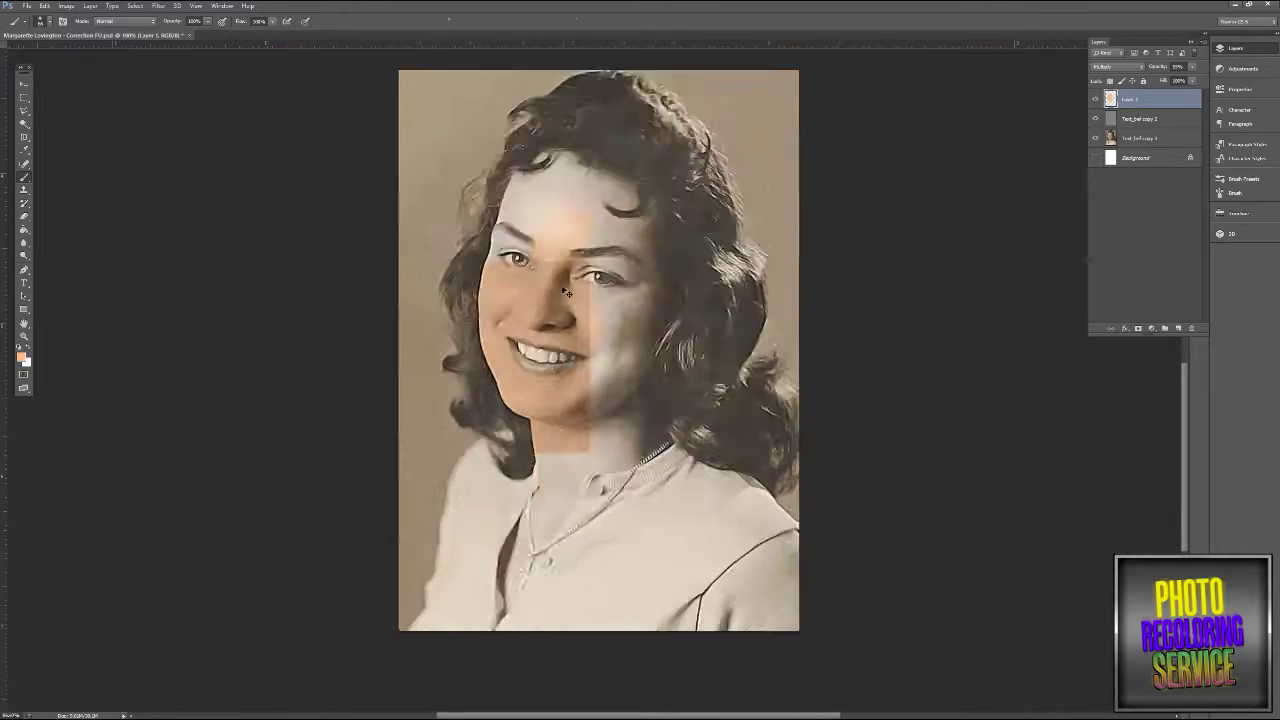
{"action": "left_click", "coordinate": [27, 5]}
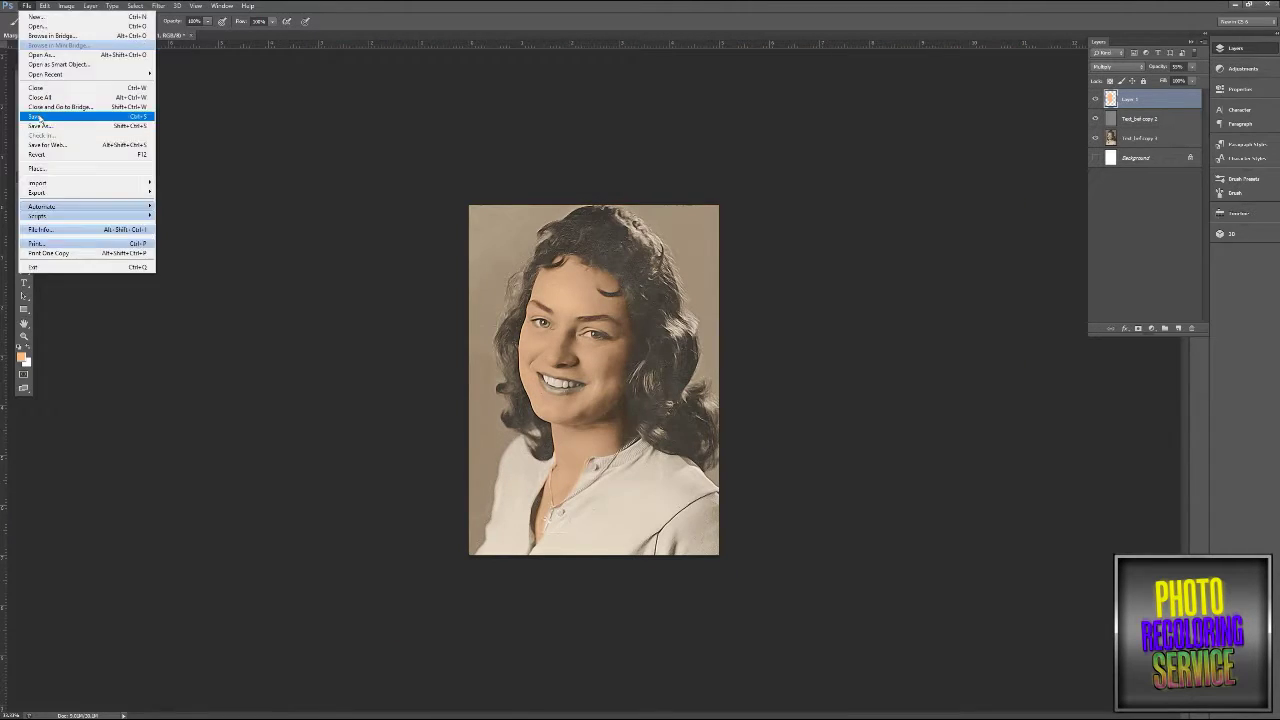
{"action": "left_click", "coordinate": [33, 121]}
Change Layer 1's blend mode to Linear Burn.
{"action": "key", "text": "ctrl+plus"}
{"action": "key", "text": "ctrl+plus"}
{"action": "key", "text": "ctrl+plus"}
{"action": "mouse_move", "coordinate": [99, 114]}
{"action": "left_mouse_down"}
{"action": "mouse_move", "coordinate": [227, 223]}
{"action": "mouse_move", "coordinate": [186, 217]}
{"action": "left_mouse_up"}
{"action": "left_click", "coordinate": [1117, 67]}
{"action": "left_click", "coordinate": [1108, 120]}
{"action": "key", "text": "Down"}
{"action": "key", "text": "Down"}
{"action": "key", "text": "Down"}
{"action": "key", "text": "Down"}
{"action": "key", "text": "Down"}
{"action": "key", "text": "Down"}
{"action": "key", "text": "Down"}
{"action": "key", "text": "Down"}
{"action": "key", "text": "Down"}
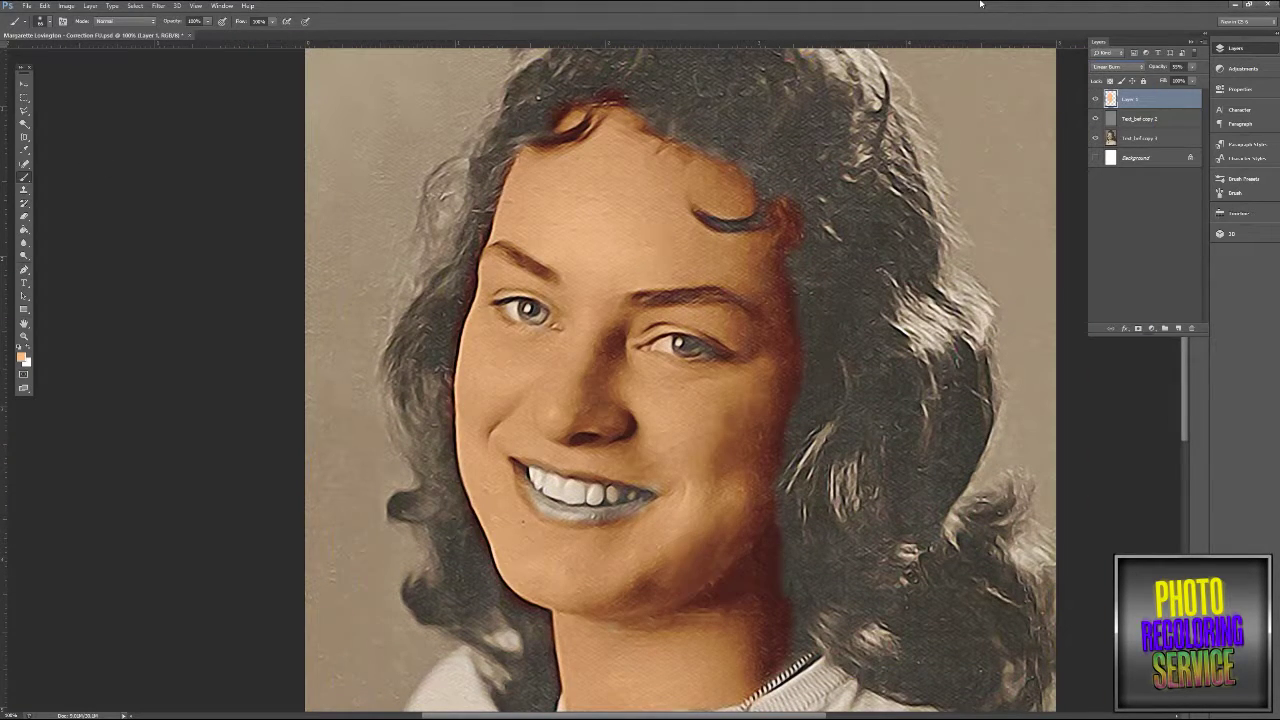
Try the remaining blend modes on Layer 1 to compare their effect on the skin colour.
{"action": "key", "text": "Down"}
{"action": "key", "text": "Down"}
{"action": "key", "text": "Down"}
{"action": "key", "text": "Down"}
{"action": "key", "text": "Down"}
{"action": "key", "text": "Down"}
{"action": "key", "text": "Down"}
{"action": "key", "text": "Down"}
{"action": "key", "text": "Down"}
{"action": "key", "text": "Down"}
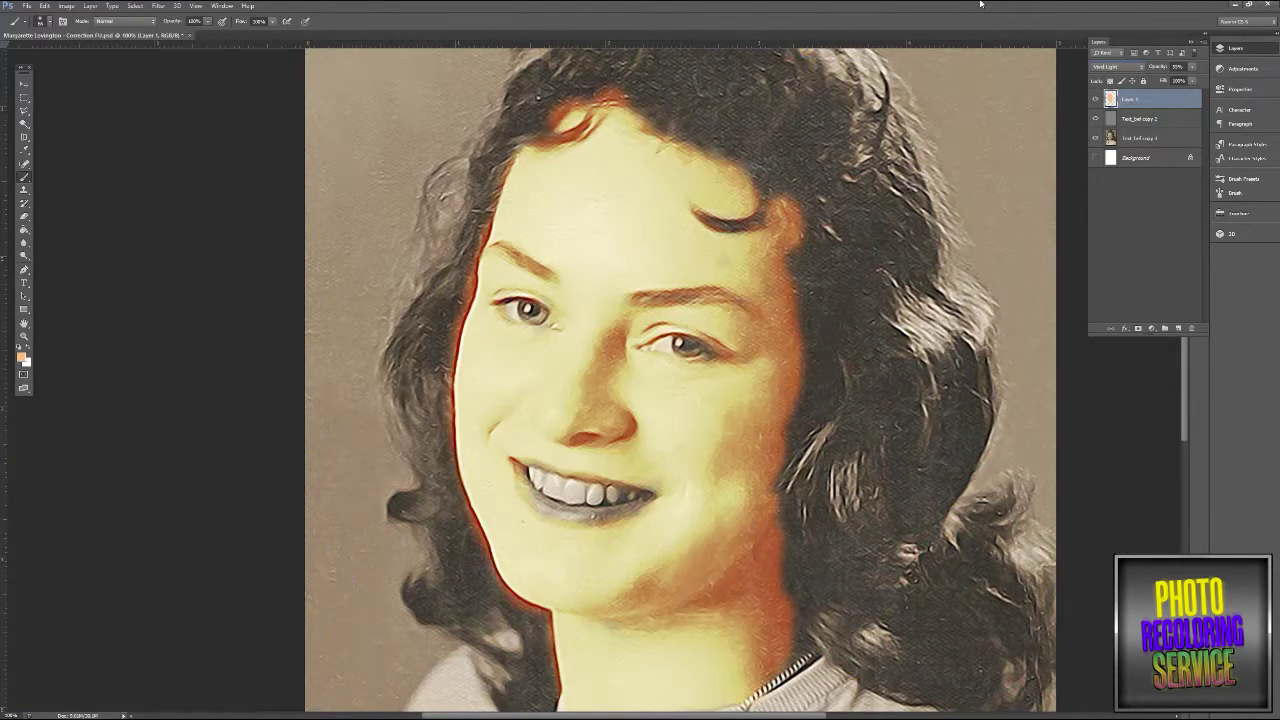
{"action": "key", "text": "Down"}
{"action": "key", "text": "Down"}
{"action": "key", "text": "Down"}
{"action": "key", "text": "Down"}
{"action": "key", "text": "Down"}
{"action": "key", "text": "Down"}
{"action": "key", "text": "Down"}
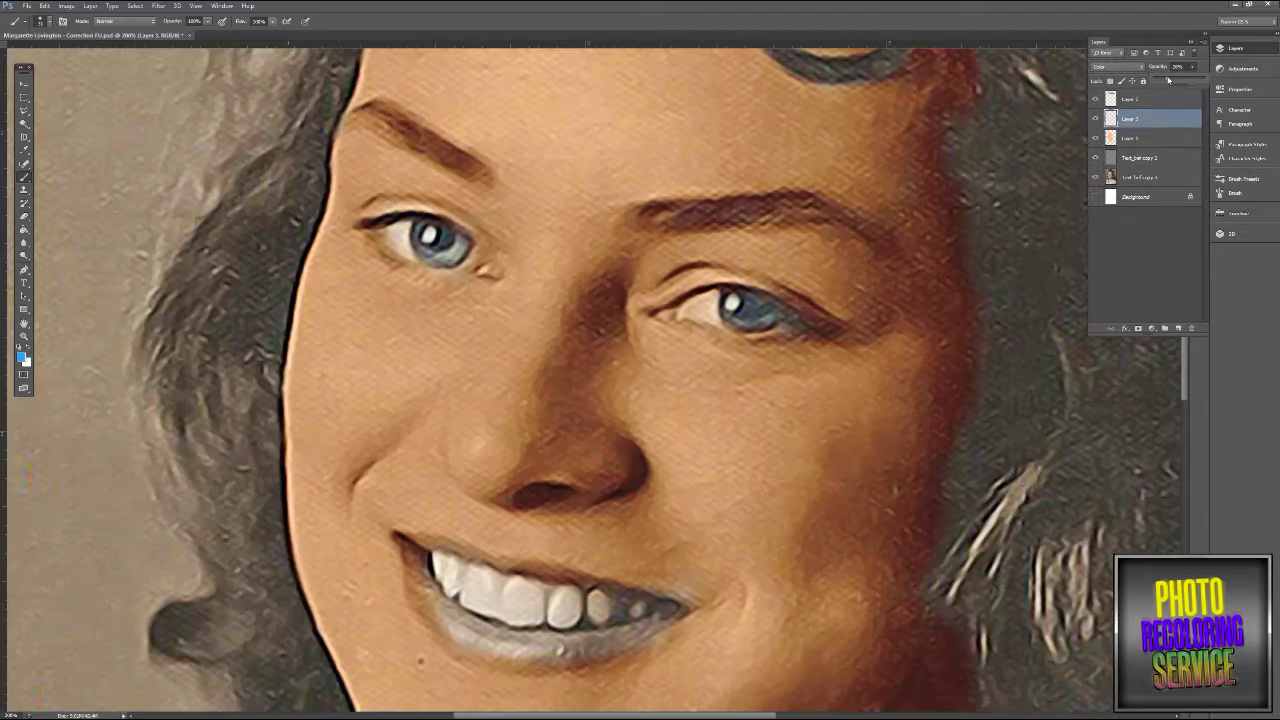
Add a Levels adjustment above the base portrait layer, raise its black input level, and compare Layer 1 hidden and shown.
{"action": "key", "text": "ctrl+minus"}
{"action": "key", "text": "ctrl+minus"}
{"action": "key", "text": "e"}
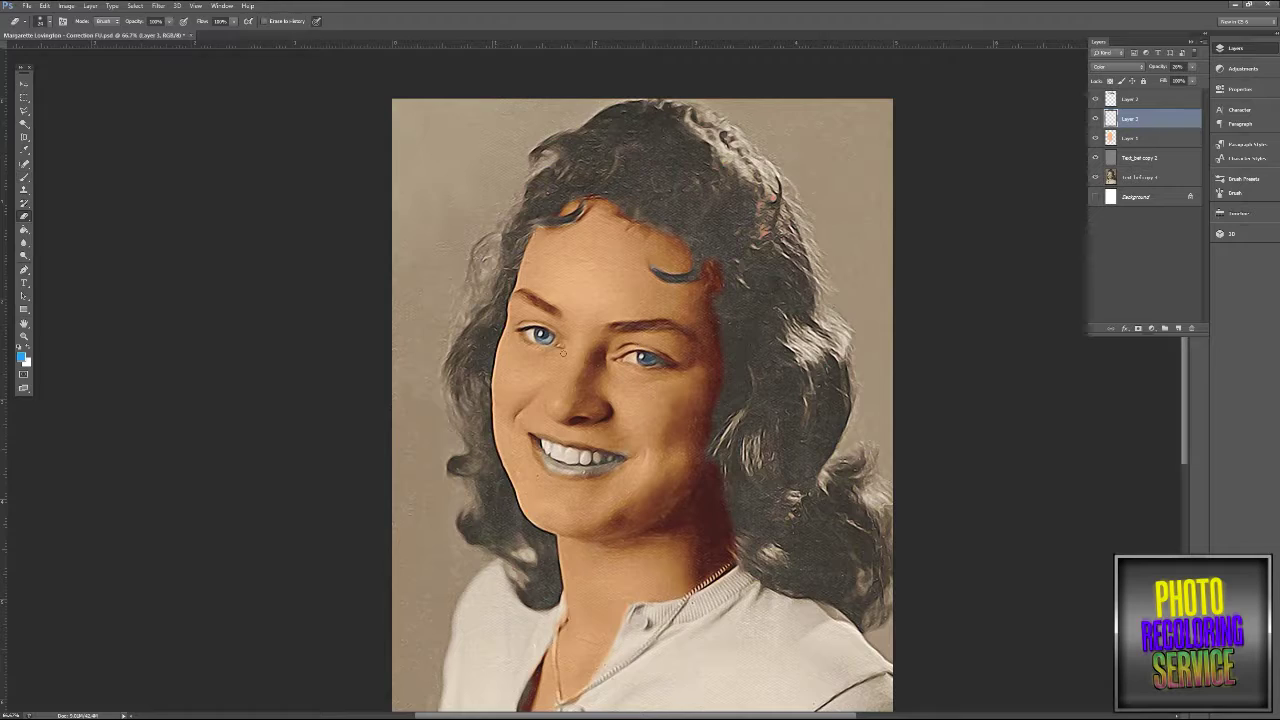
{"action": "left_click", "coordinate": [1140, 177]}
{"action": "left_click", "coordinate": [1151, 328]}
{"action": "left_click", "coordinate": [1165, 375]}
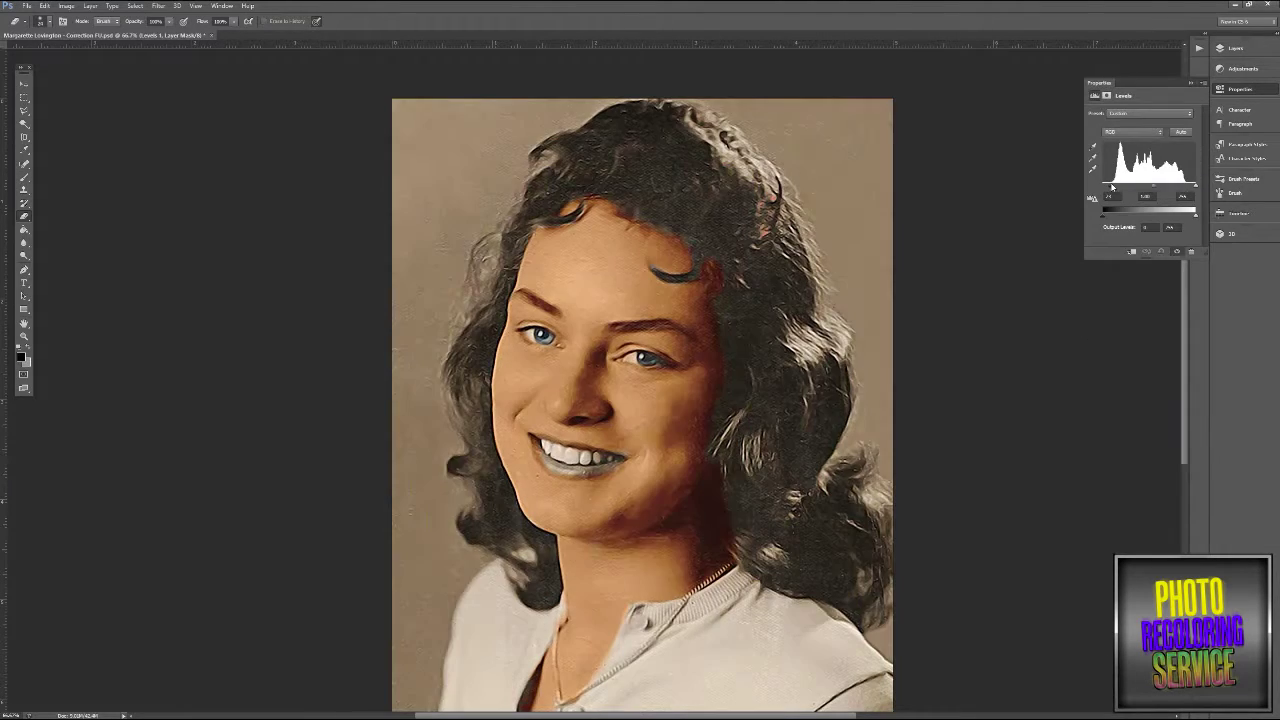
{"action": "left_click_drag", "start_coordinate": [1112, 186], "coordinate": [1117, 188]}
{"action": "left_click", "coordinate": [1235, 48]}
{"action": "left_click", "coordinate": [1095, 138]}
{"action": "left_click", "coordinate": [1095, 138]}
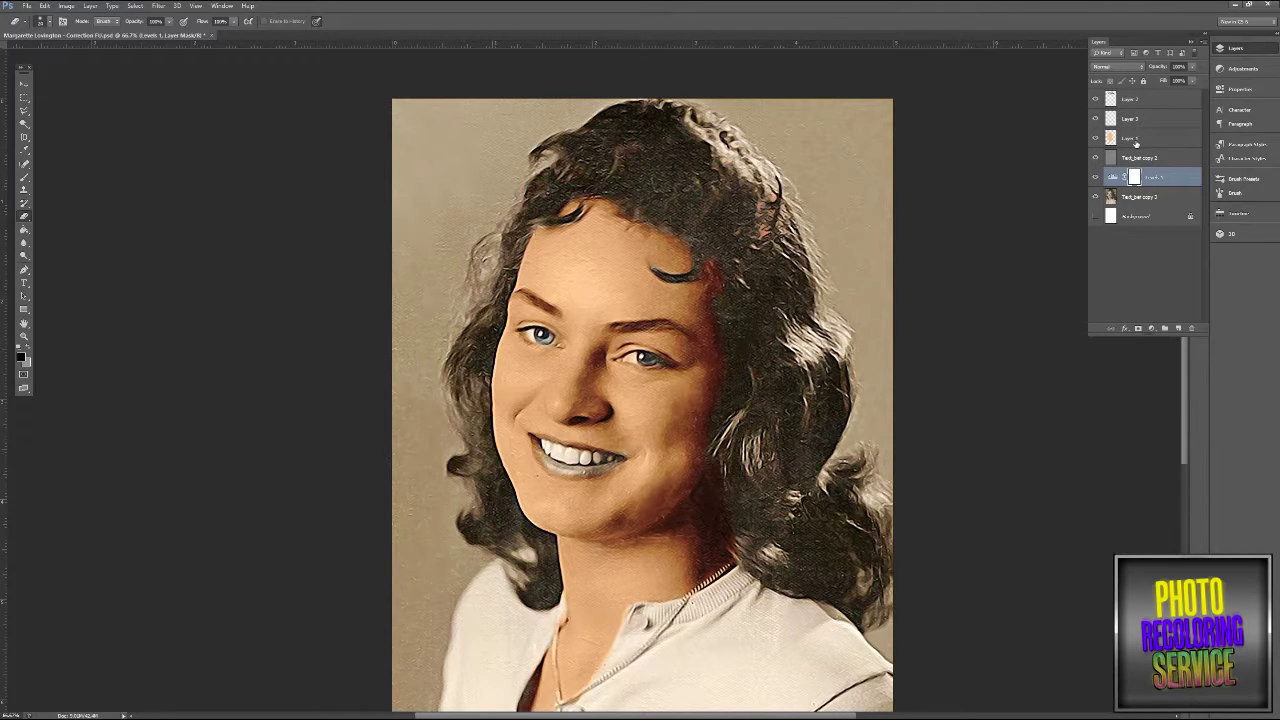
Duplicate Layer 1, the skin-colour layer, with the suggested name.
{"action": "right_click", "coordinate": [1133, 140]}
{"action": "left_click", "coordinate": [1162, 183]}
{"action": "left_click", "coordinate": [617, 403]}
Soften the skin-colour edges on Layer 1 with a blur filter.
{"action": "left_click", "coordinate": [158, 5]}
{"action": "mouse_move", "coordinate": [200, 103]}
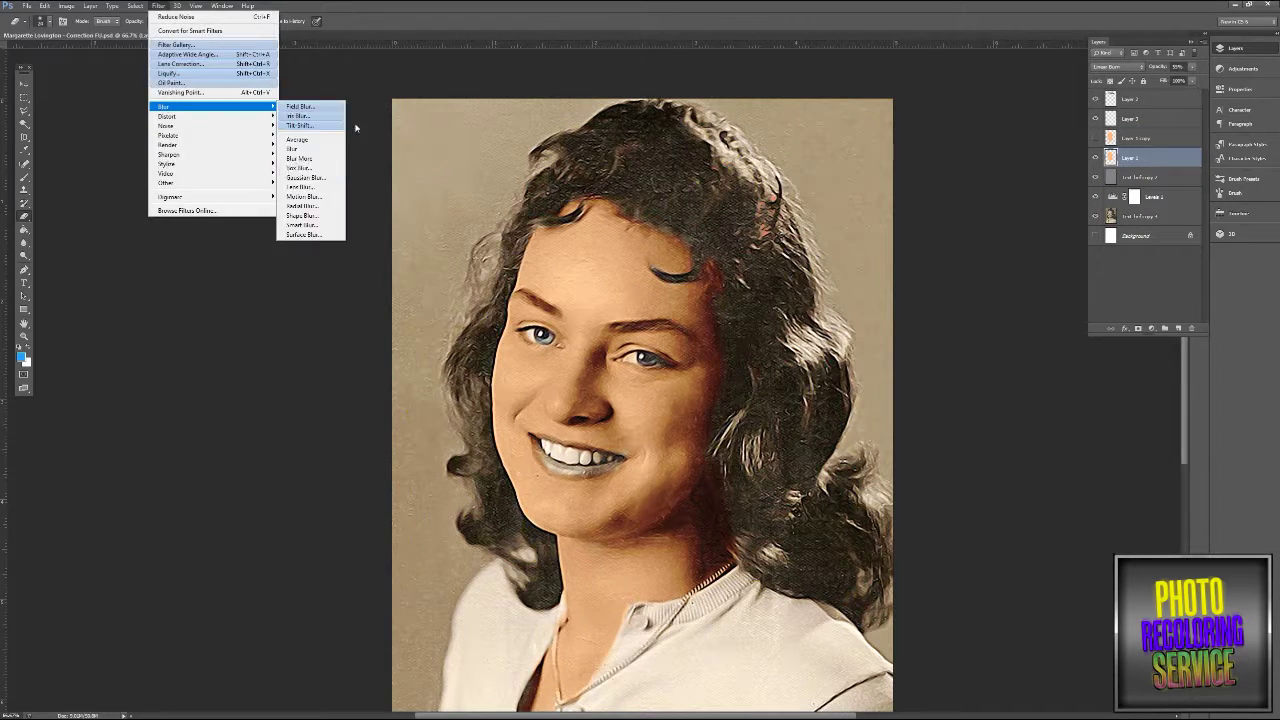
{"action": "left_click", "coordinate": [305, 185]}
{"action": "key", "text": "Return"}
{"action": "key", "text": "e"}
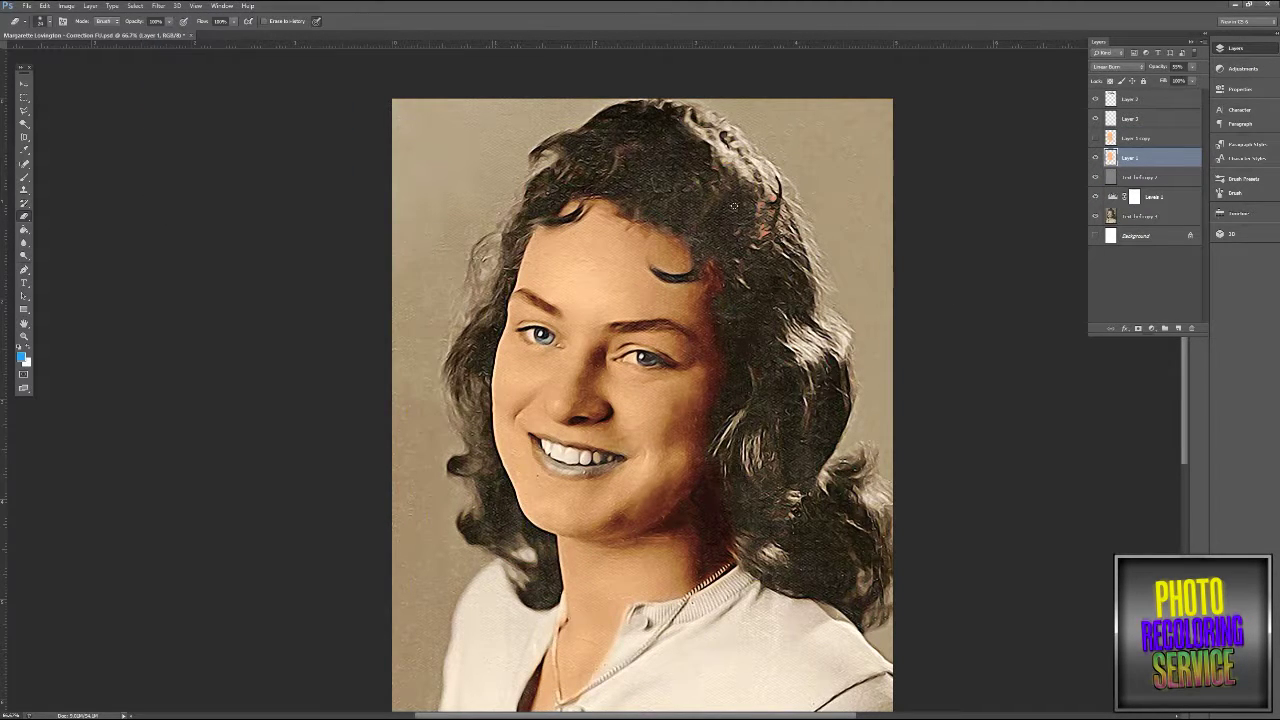
Enlarge the Eraser, set its opacity to 27%, and erase the skin tint spilling into the hair beside the forehead.
{"action": "left_click", "coordinate": [49, 21]}
{"action": "left_click_drag", "start_coordinate": [33, 48], "coordinate": [48, 48]}
{"action": "left_click", "coordinate": [169, 21]}
{"action": "left_click_drag", "start_coordinate": [169, 34], "coordinate": [132, 34]}
{"action": "left_click_drag", "start_coordinate": [712, 268], "coordinate": [713, 280]}
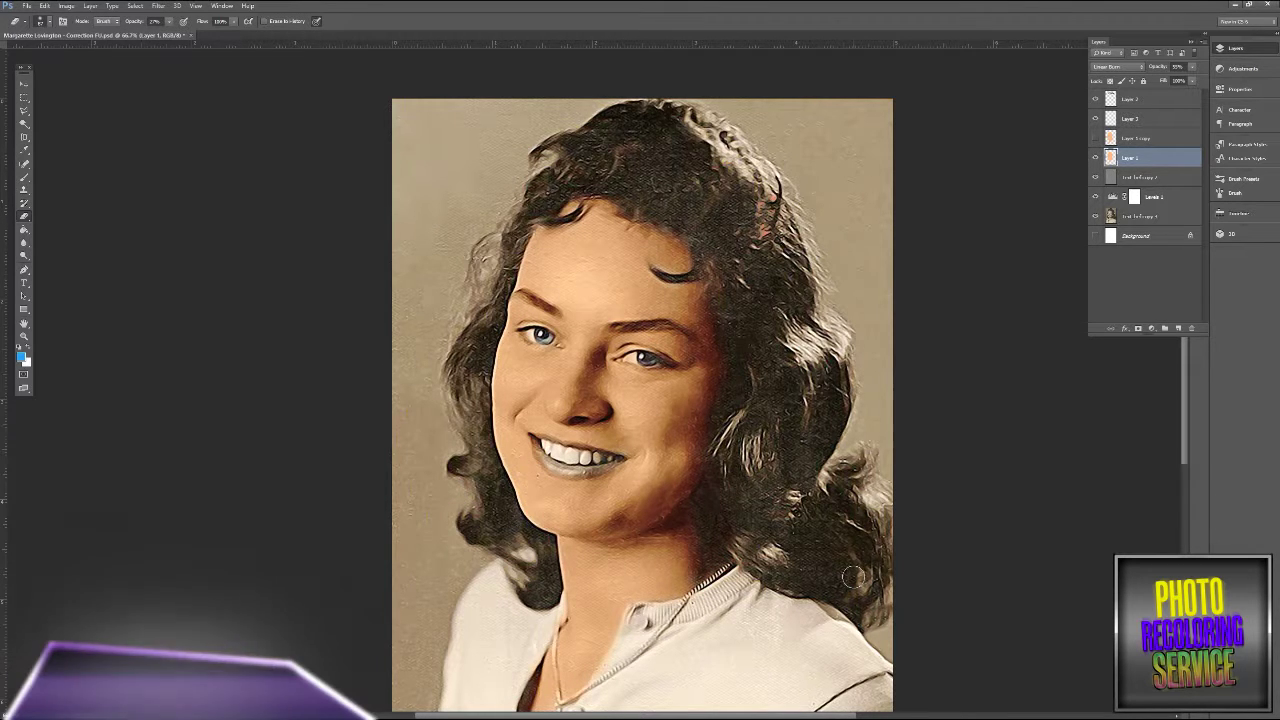
Sample the peach skin tone as the foreground colour and activate the Brush tool on Layer 1.
{"action": "left_click", "coordinate": [21, 358]}
{"action": "left_click", "coordinate": [540, 390]}
{"action": "left_click", "coordinate": [815, 152]}
{"action": "key", "text": "b"}
{"action": "right_click", "coordinate": [1137, 157]}
{"action": "left_click", "coordinate": [667, 177]}
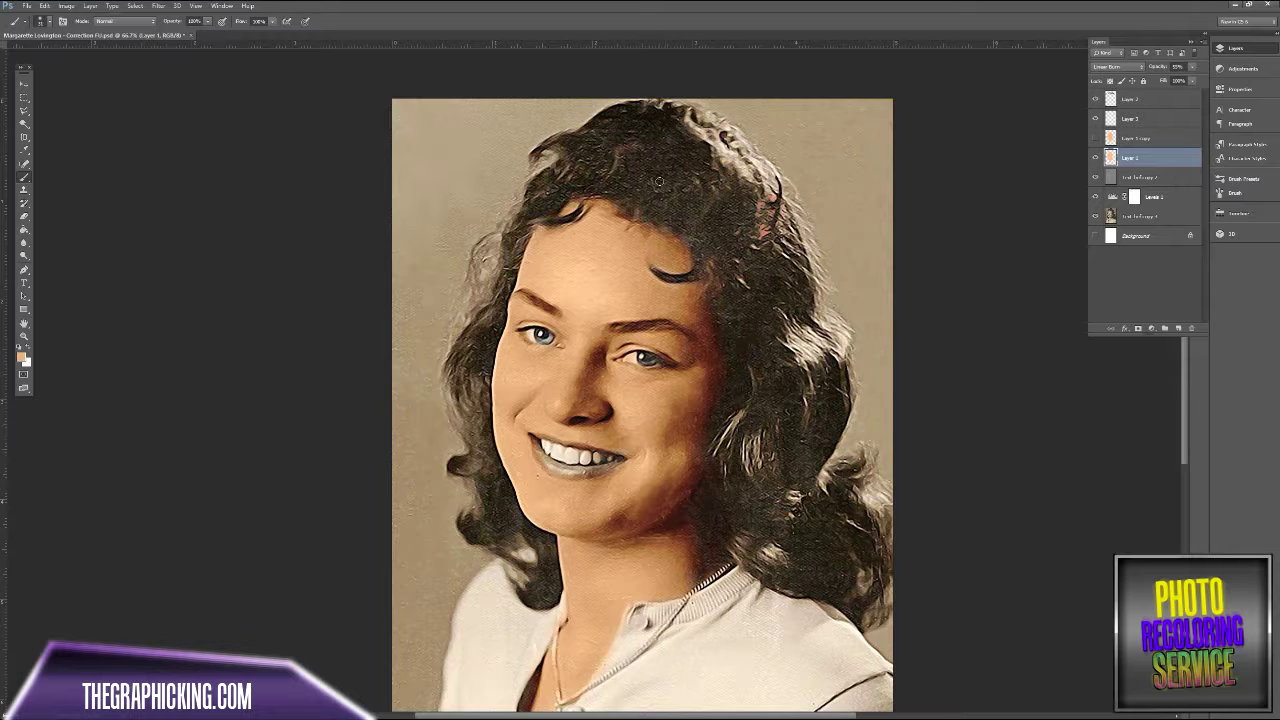
Erase excess skin tint around the pendant at the neckline, hide the top layer, and select Layer 1.
{"action": "left_click", "coordinate": [1096, 138]}
{"action": "left_click", "coordinate": [1096, 138]}
{"action": "left_click", "coordinate": [24, 217]}
{"action": "left_click_drag", "start_coordinate": [556, 690], "coordinate": [558, 680]}
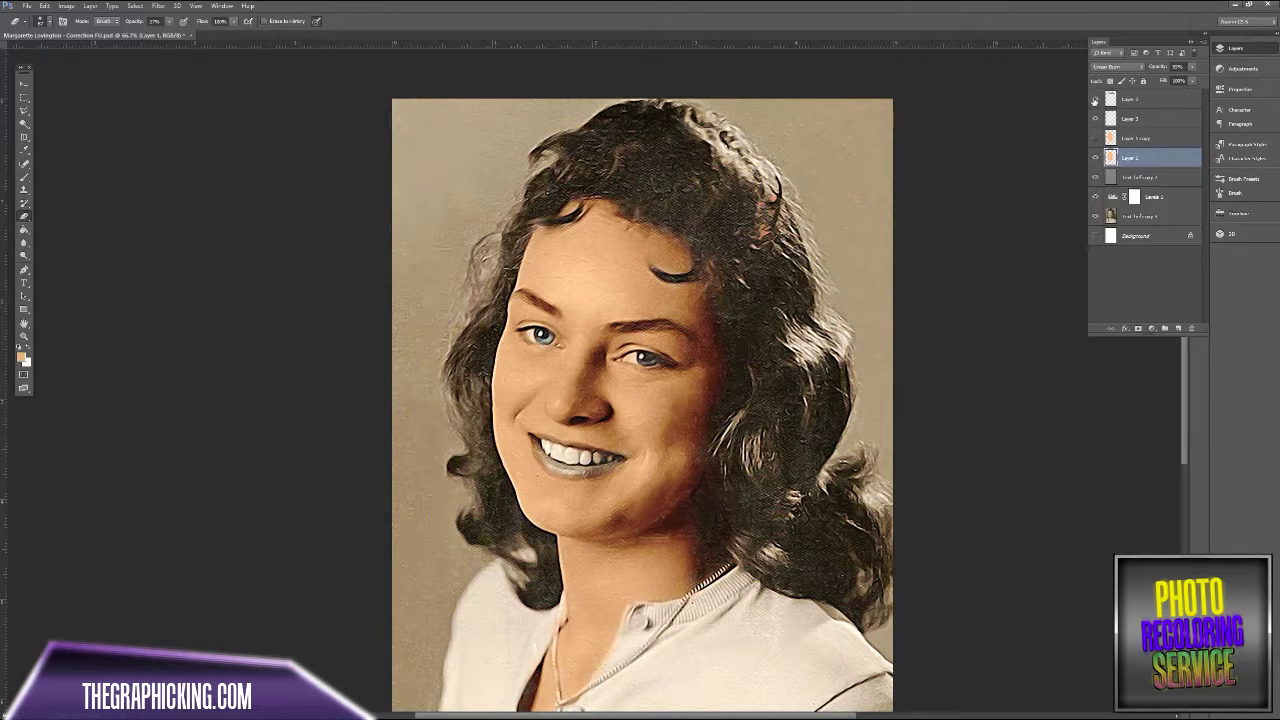
{"action": "left_click", "coordinate": [1130, 120]}
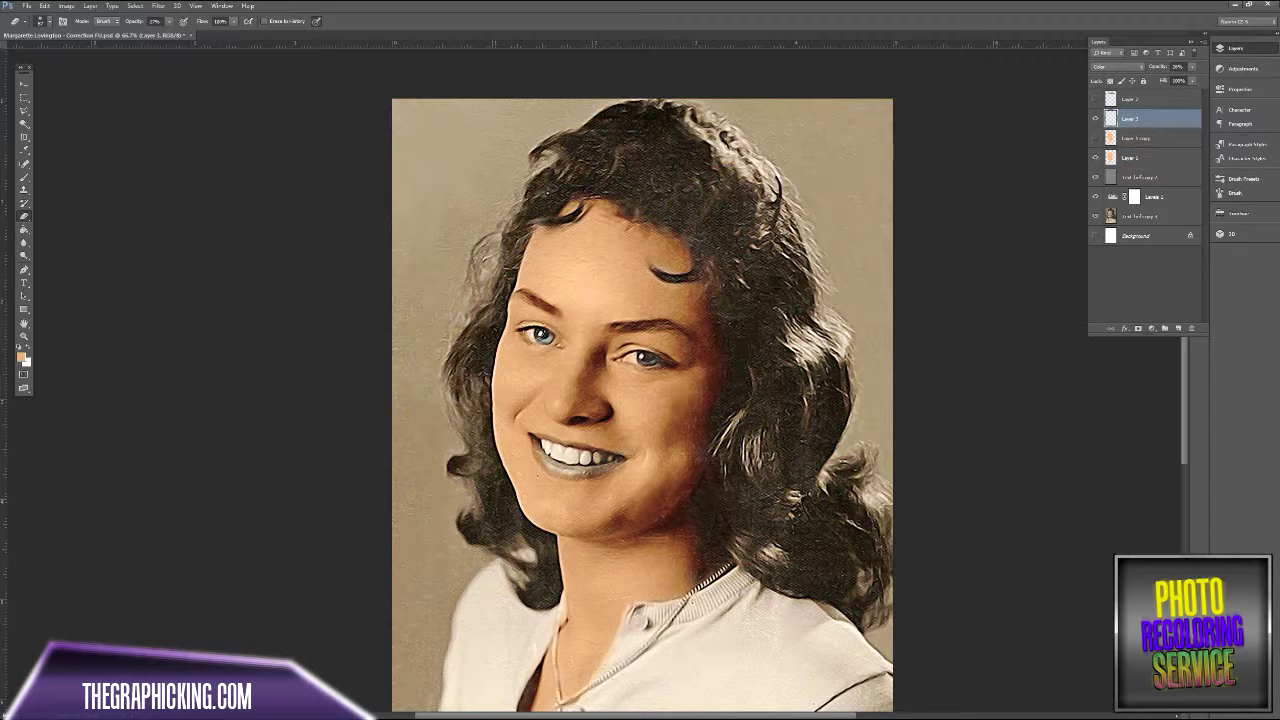
{"action": "left_click", "coordinate": [1130, 158]}
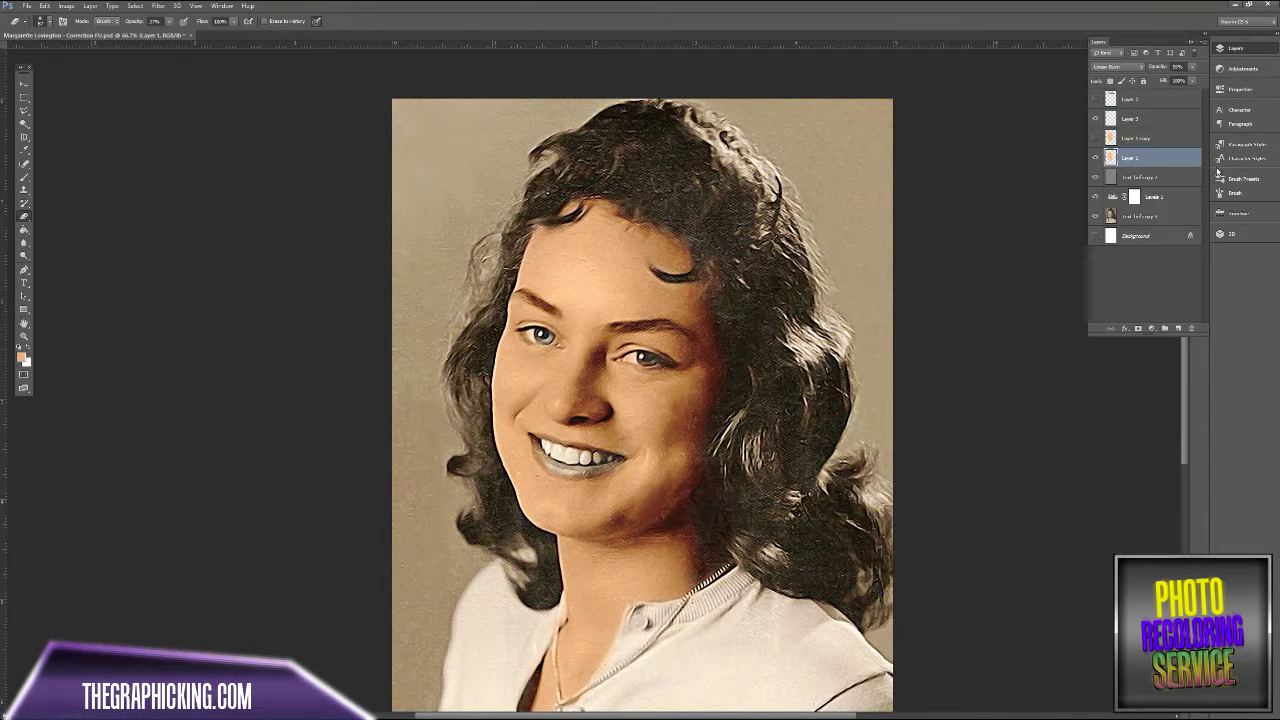
Set the foreground colour to a magenta-pink for the lips and activate the Brush tool.
{"action": "key", "text": "ctrl+plus"}
{"action": "key", "text": "ctrl+plus"}
{"action": "left_click", "coordinate": [48, 21]}
{"action": "key", "text": "Escape"}
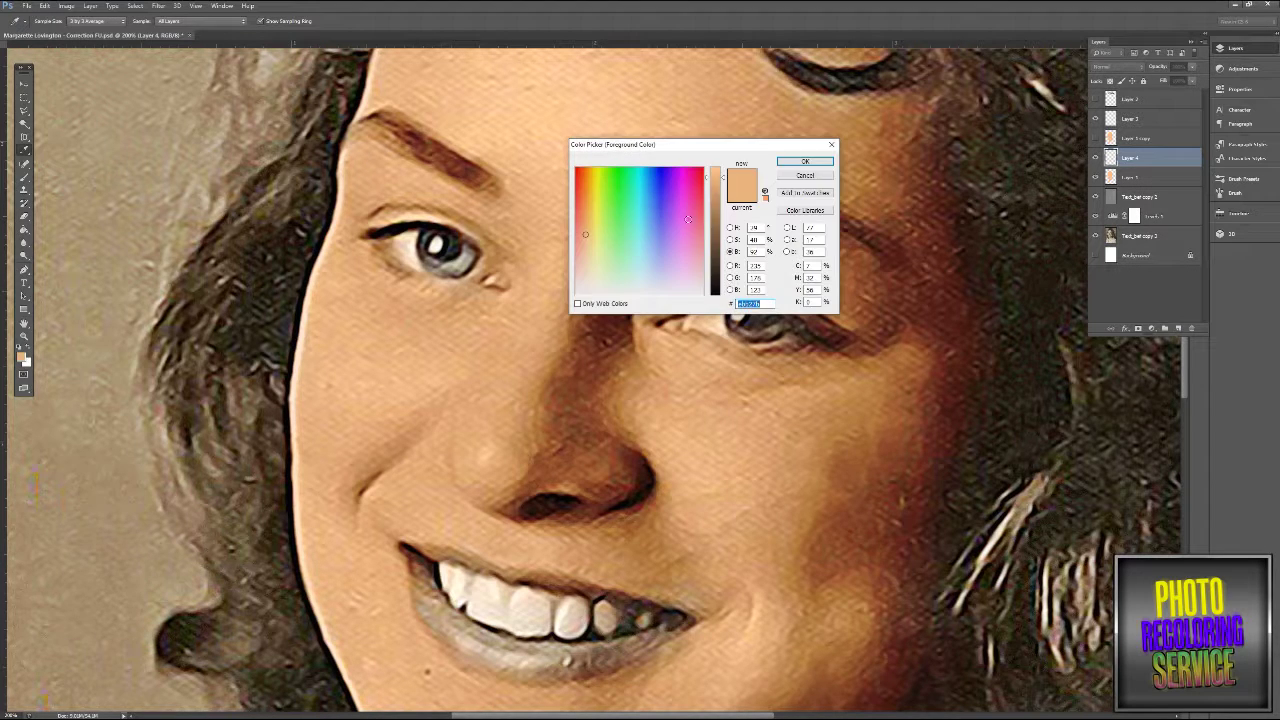
{"action": "left_click", "coordinate": [688, 219]}
{"action": "left_click", "coordinate": [805, 161]}
{"action": "left_click", "coordinate": [24, 177]}
{"action": "left_click", "coordinate": [1151, 329]}
{"action": "left_click", "coordinate": [1138, 329]}
{"action": "left_click", "coordinate": [1138, 329]}
{"action": "double_click", "coordinate": [1132, 159]}
{"action": "left_click", "coordinate": [1191, 82]}
{"action": "left_click", "coordinate": [1236, 49]}
{"action": "left_click", "coordinate": [1241, 87]}
{"action": "left_click", "coordinate": [1236, 49]}
{"action": "left_click_drag", "start_coordinate": [1172, 162], "coordinate": [1191, 328]}
{"action": "left_click", "coordinate": [1127, 329]}
{"action": "left_click", "coordinate": [1138, 329]}
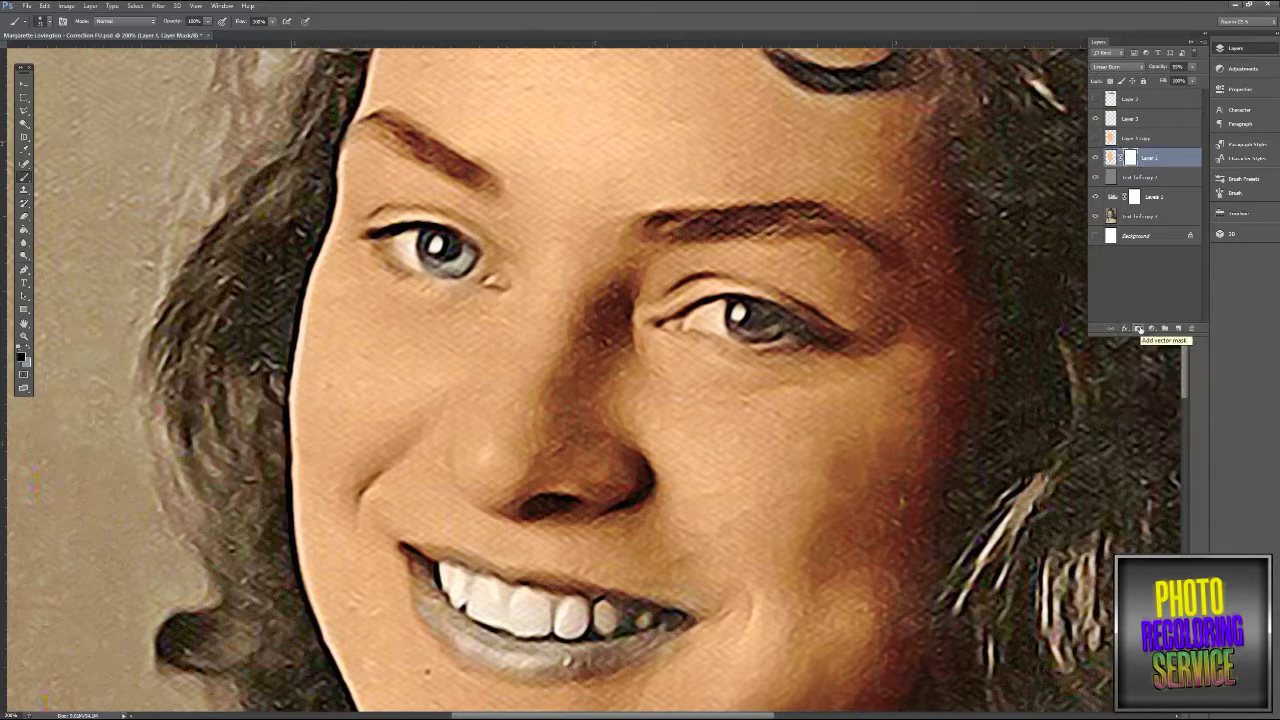
{"action": "double_click", "coordinate": [1132, 156]}
{"action": "key", "text": "ctrl+z"}
Create a new layer above Layer 1 and start painting the lips pink on it.
{"action": "left_click", "coordinate": [1236, 48]}
{"action": "left_click", "coordinate": [1178, 329]}
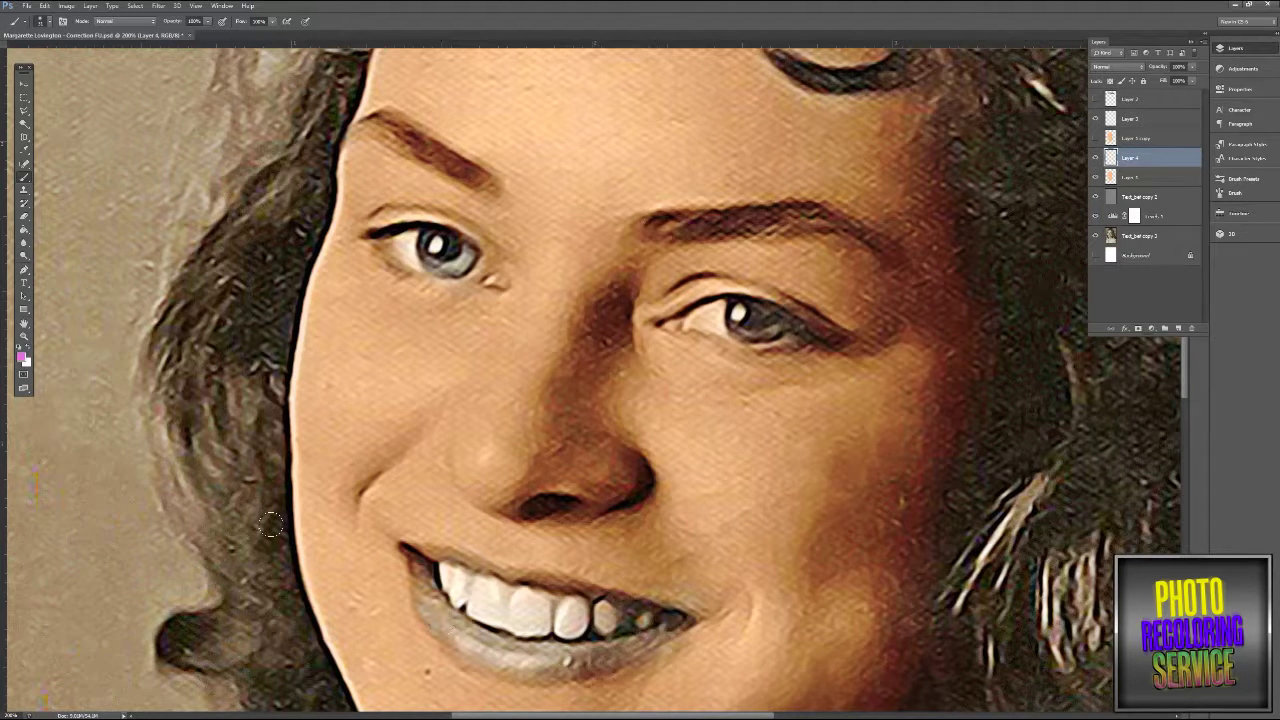
{"action": "mouse_move", "coordinate": [480, 643]}
{"action": "left_mouse_down"}
{"action": "mouse_move", "coordinate": [435, 607]}
{"action": "mouse_move", "coordinate": [418, 560]}
{"action": "left_mouse_up"}
Set the lip-colour layer's blend mode to Overlay and finish painting pink over the lips.
{"action": "left_click", "coordinate": [1117, 67]}
{"action": "left_click", "coordinate": [1106, 115]}
{"action": "key", "text": "Down"}
{"action": "key", "text": "Down"}
{"action": "key", "text": "Down"}
{"action": "key", "text": "Down"}
{"action": "key", "text": "Down"}
{"action": "key", "text": "Down"}
{"action": "key", "text": "Down"}
{"action": "key", "text": "Down"}
{"action": "mouse_move", "coordinate": [503, 659]}
{"action": "left_mouse_down"}
{"action": "mouse_move", "coordinate": [560, 668]}
{"action": "mouse_move", "coordinate": [630, 650]}
{"action": "mouse_move", "coordinate": [469, 576]}
{"action": "mouse_move", "coordinate": [547, 587]}
{"action": "left_mouse_up"}
Reduce the opacity of the lip-colour layer and erase the pink tint spilling onto the teeth.
{"action": "left_click", "coordinate": [1192, 67]}
{"action": "left_click_drag", "start_coordinate": [1190, 83], "coordinate": [1166, 82]}
{"action": "left_click", "coordinate": [24, 217]}
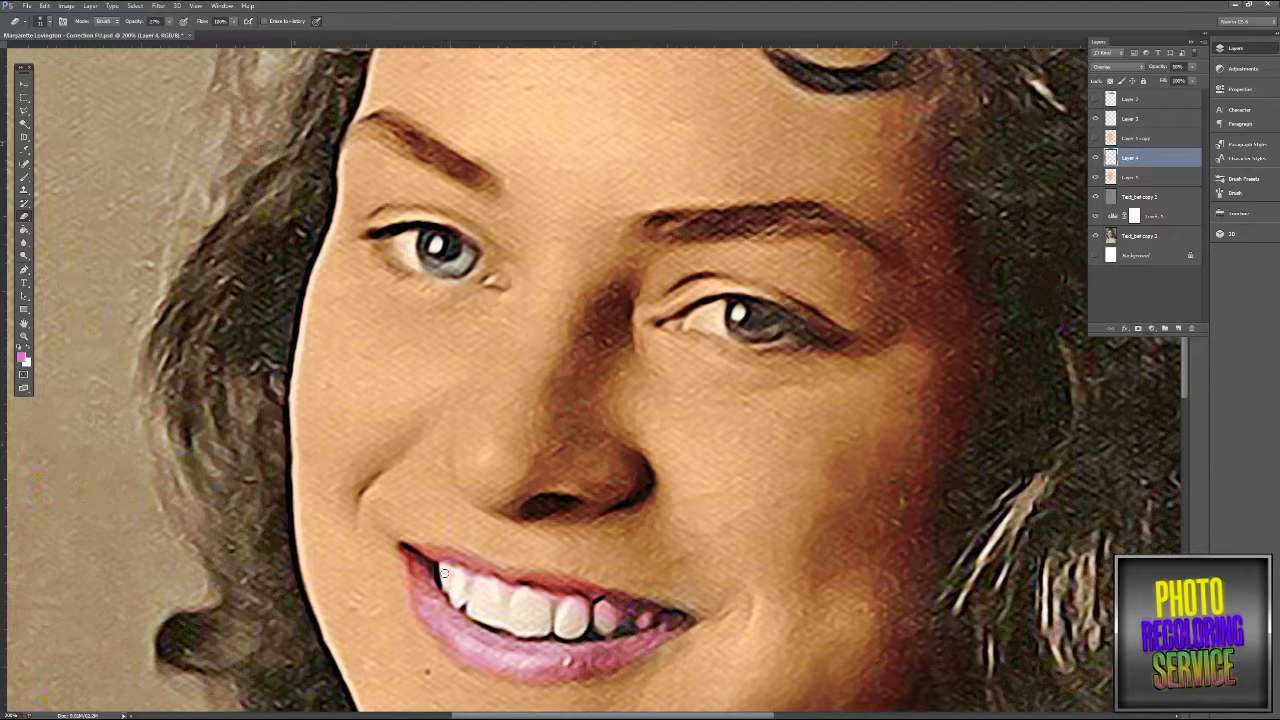
{"action": "key", "text": "8"}
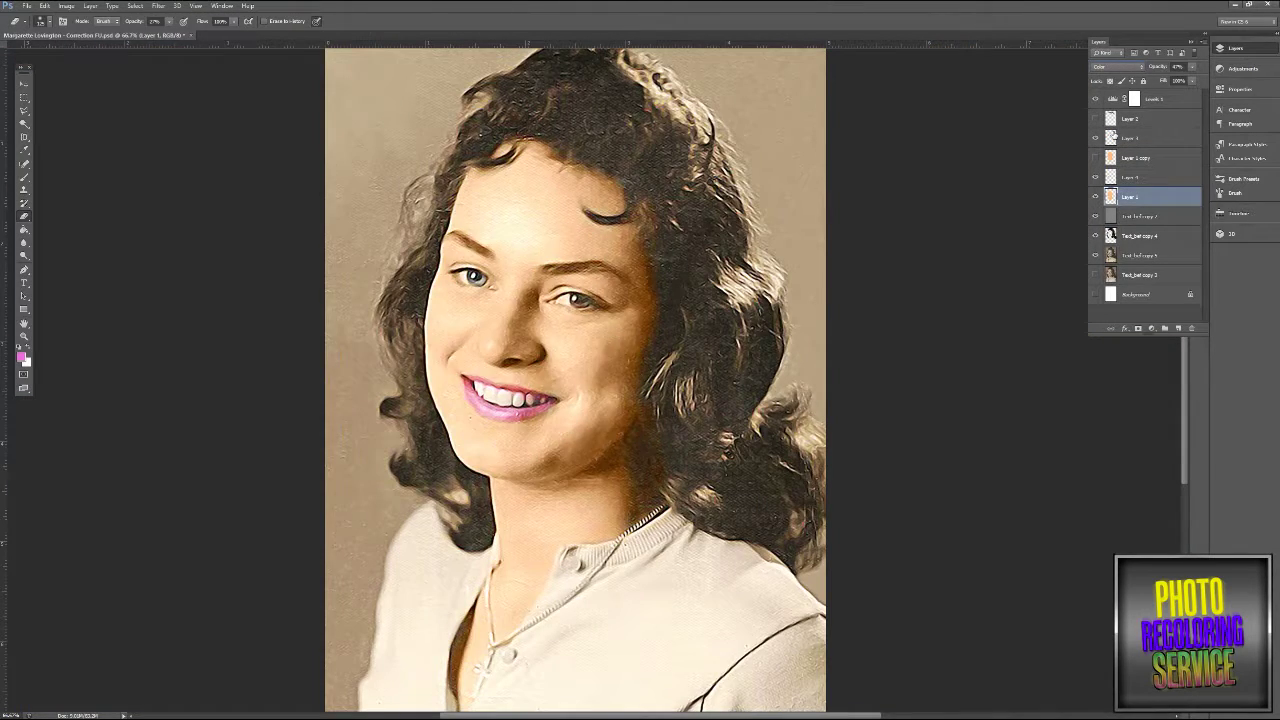
Show the Layer 1 copy skin layer, set its blend mode to Multiply, and lower its opacity to 47%.
{"action": "key", "text": "Up"}
{"action": "key", "text": "Up"}
{"action": "key", "text": "Up"}
{"action": "left_click", "coordinate": [1096, 158]}
{"action": "left_click", "coordinate": [1136, 158]}
{"action": "left_click", "coordinate": [1128, 67]}
{"action": "left_click", "coordinate": [1109, 103]}
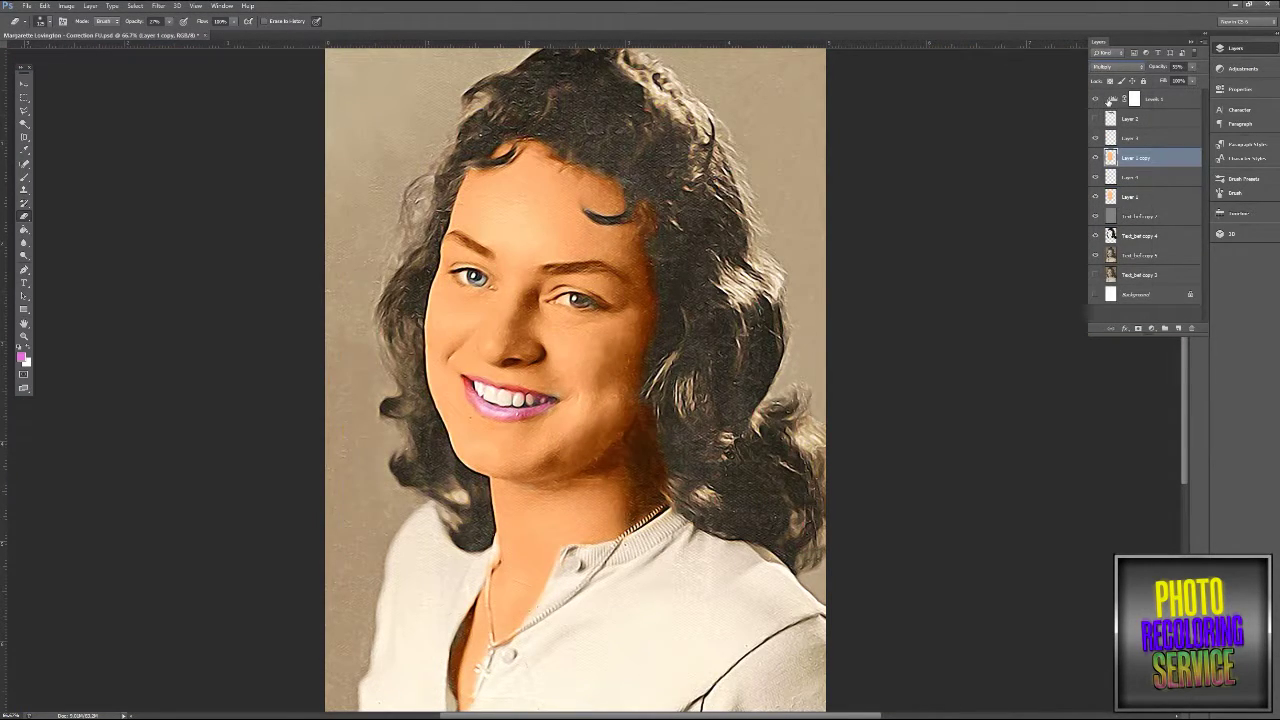
{"action": "left_click_drag", "start_coordinate": [1195, 68], "coordinate": [1187, 78]}
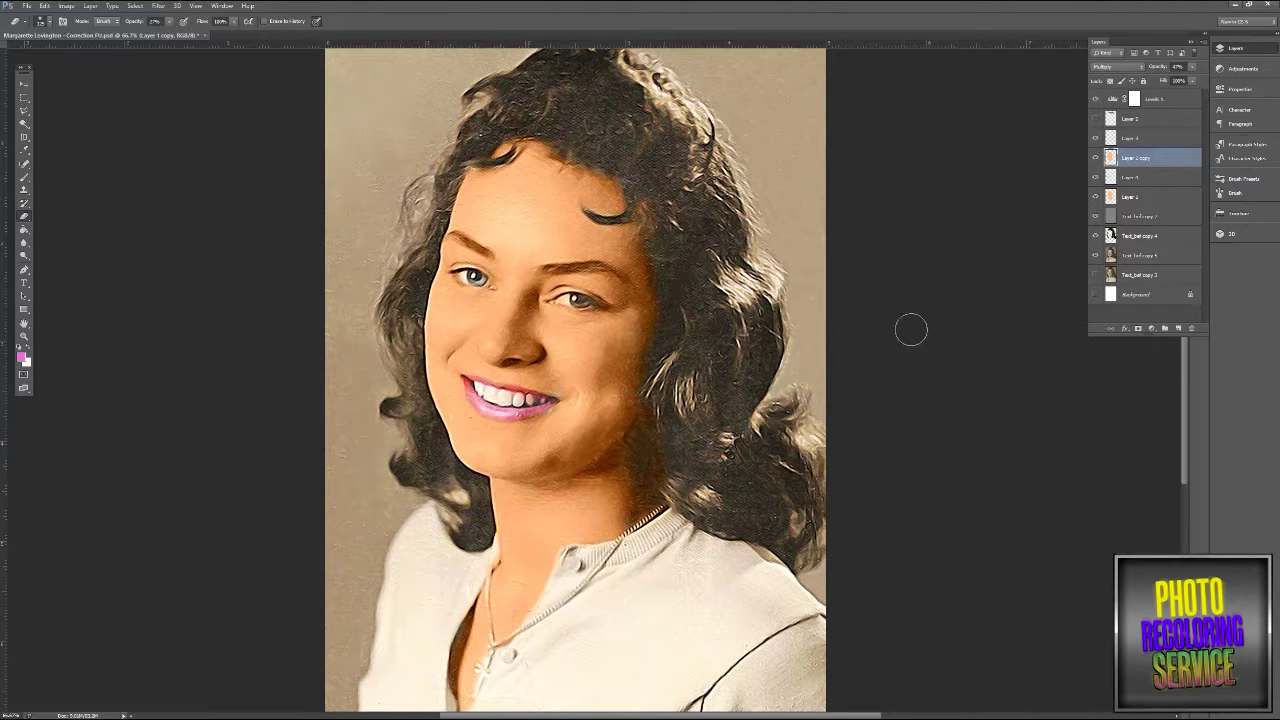
Duplicate the eye-colour layer, Layer 3, to strengthen the blue of the eyes.
{"action": "left_click", "coordinate": [1136, 197]}
{"action": "key", "text": "ctrl+minus"}
{"action": "key", "text": "ctrl+minus"}
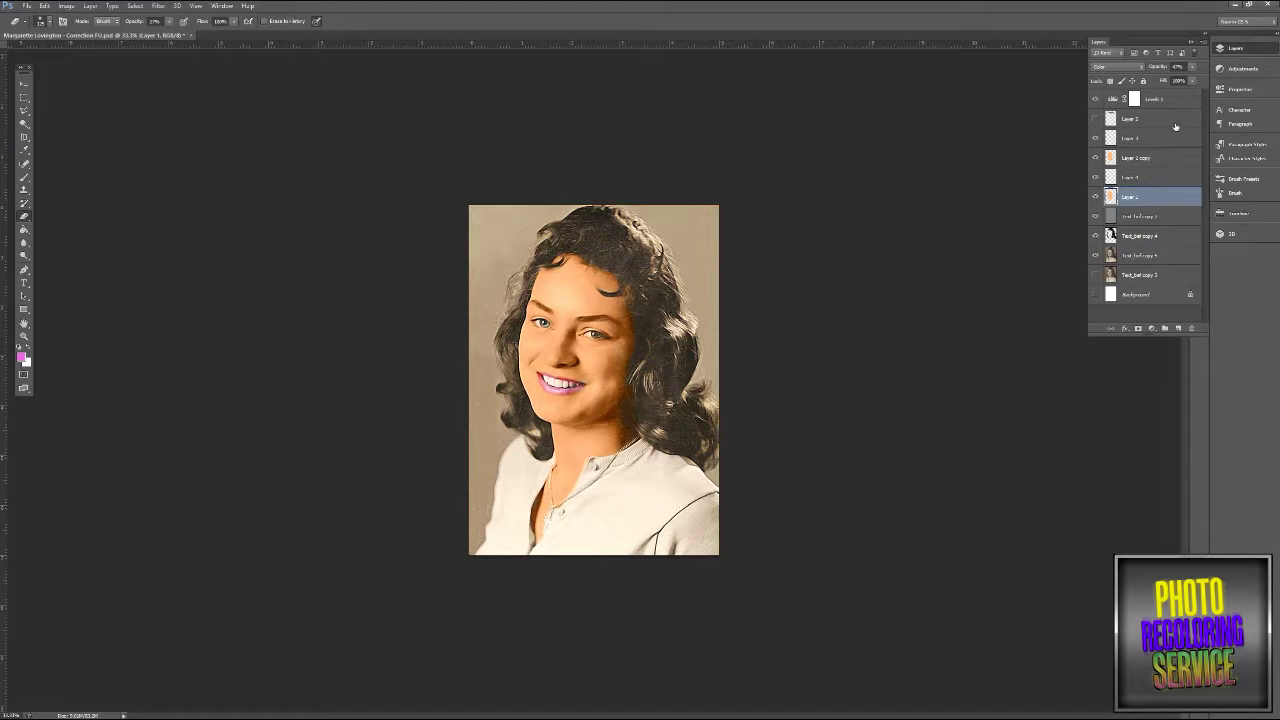
{"action": "right_click", "coordinate": [1176, 137]}
{"action": "left_click", "coordinate": [1175, 180]}
{"action": "key", "text": "Return"}
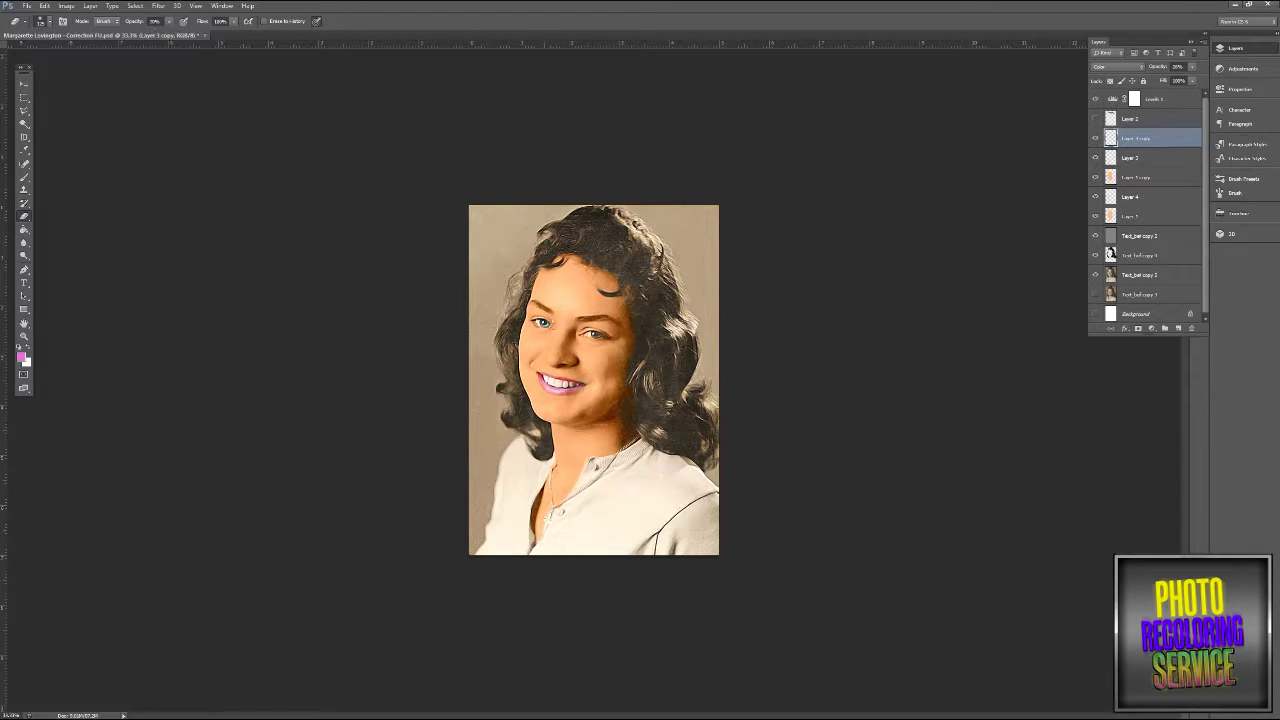
Apply a filter to the black-and-white portrait layer, then hide it and the grey texture layer above it.
{"action": "left_click", "coordinate": [1174, 258]}
{"action": "left_click", "coordinate": [158, 6]}
{"action": "mouse_move", "coordinate": [200, 126]}
{"action": "left_click", "coordinate": [306, 165]}
{"action": "left_click_drag", "start_coordinate": [660, 137], "coordinate": [1001, 183]}
{"action": "left_click", "coordinate": [1106, 200]}
{"action": "left_click", "coordinate": [1096, 256]}
{"action": "left_click", "coordinate": [1096, 236]}
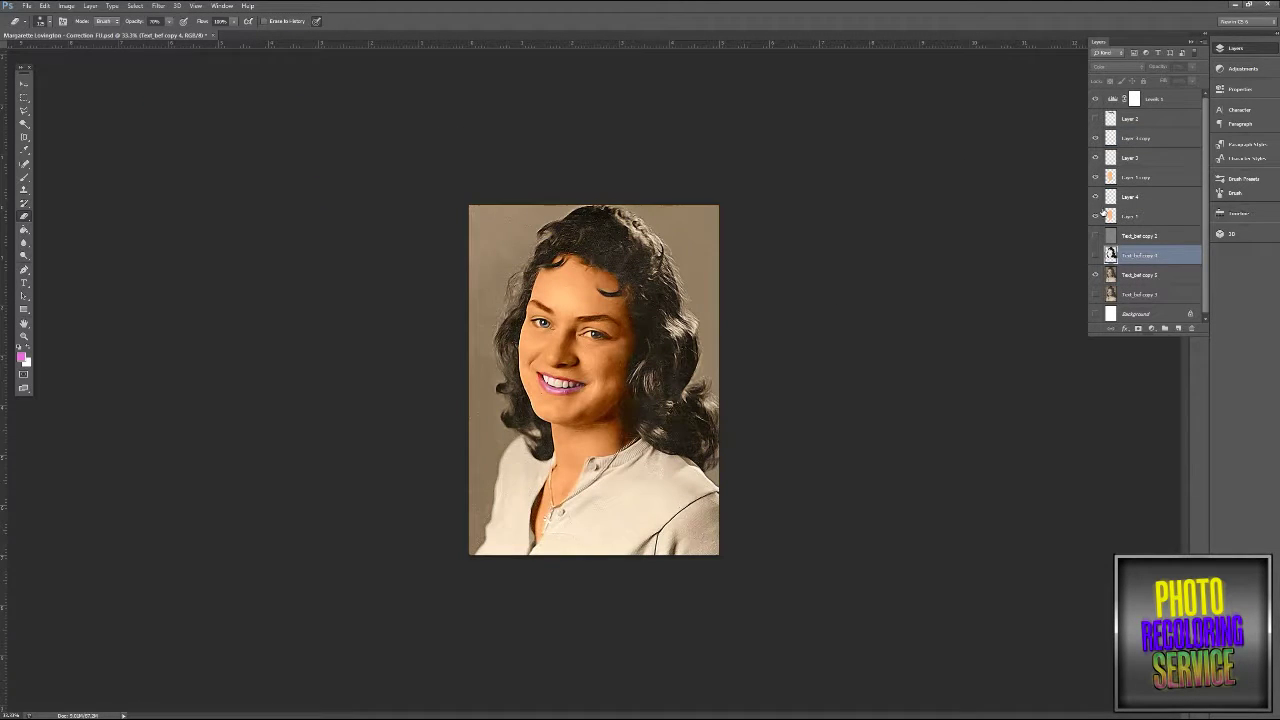
Compare the lip and skin colour layers by toggling their visibility, and lower the opacity of Layer 4.
{"action": "left_click", "coordinate": [1125, 197]}
{"action": "key", "text": "ctrl+1"}
{"action": "left_click", "coordinate": [1095, 197]}
{"action": "left_click", "coordinate": [1095, 177]}
{"action": "left_click", "coordinate": [1096, 216]}
{"action": "left_click", "coordinate": [1097, 216]}
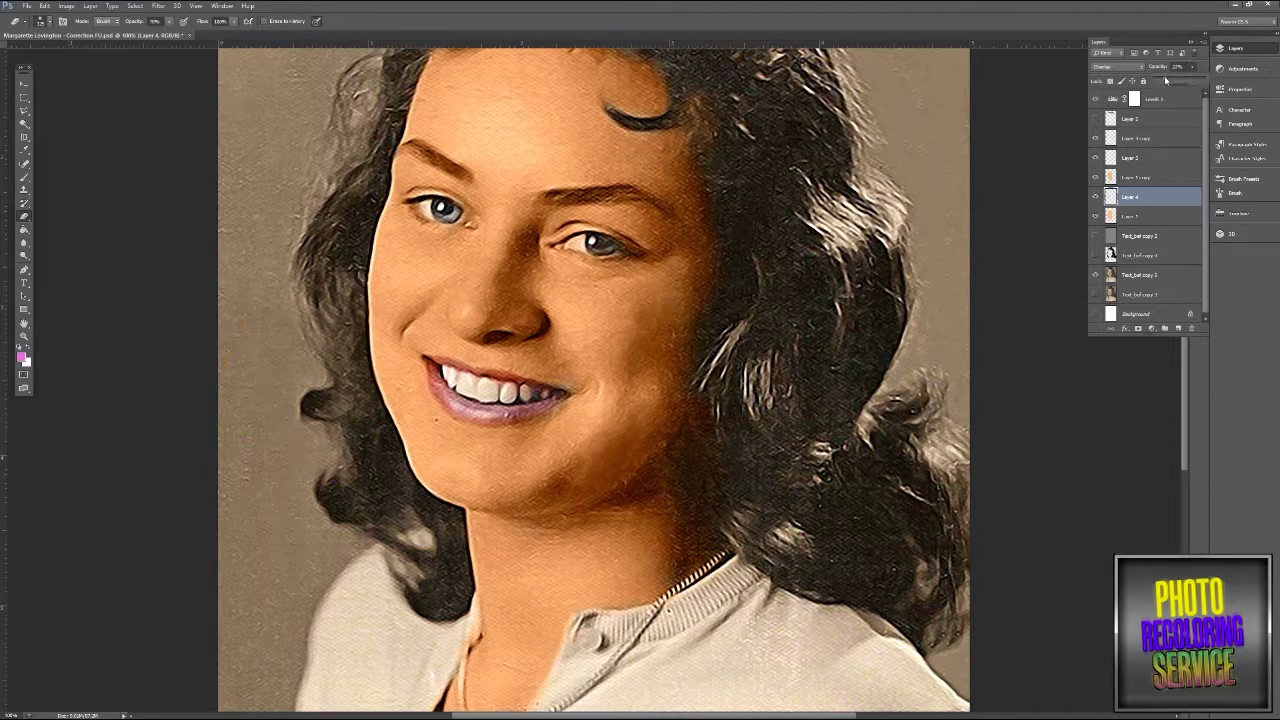
Brighten the highlights on the nose tip and eyes with the Dodge tool on the visible base portrait layer.
{"action": "left_click", "coordinate": [1150, 274]}
{"action": "key", "text": "o"}
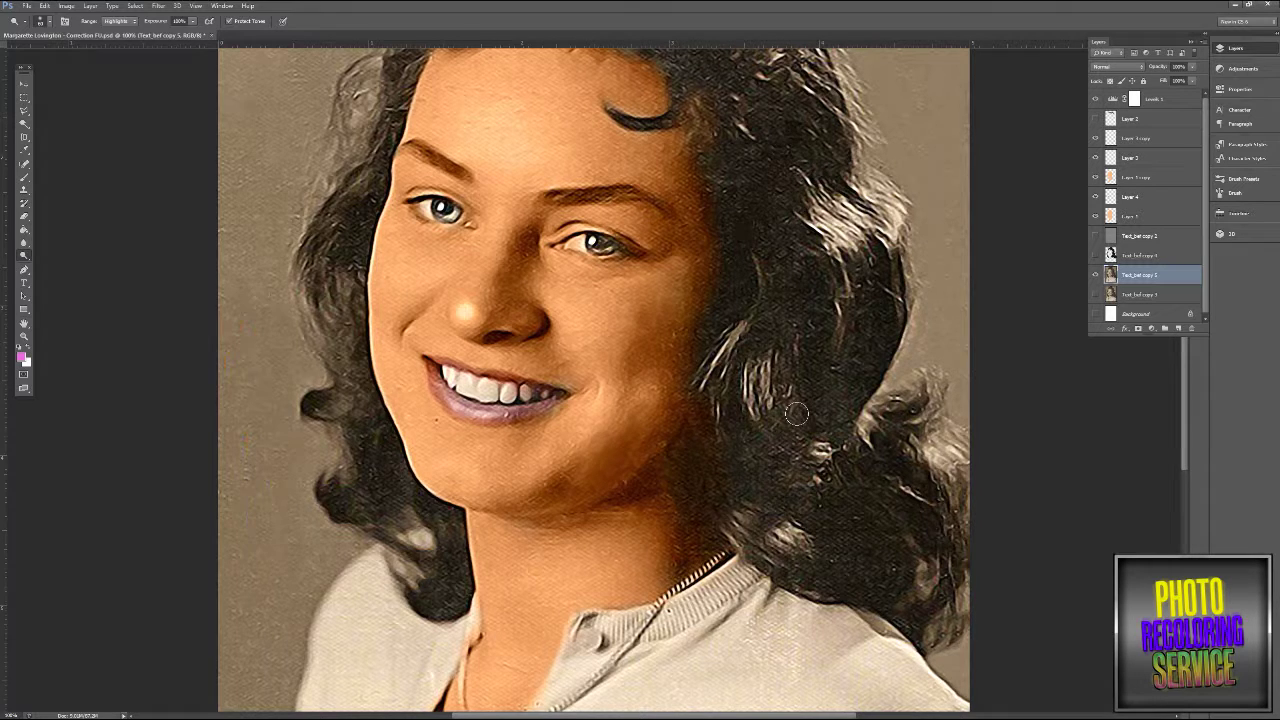
{"action": "key", "text": "ctrl+minus"}
{"action": "key", "text": "ctrl+minus"}
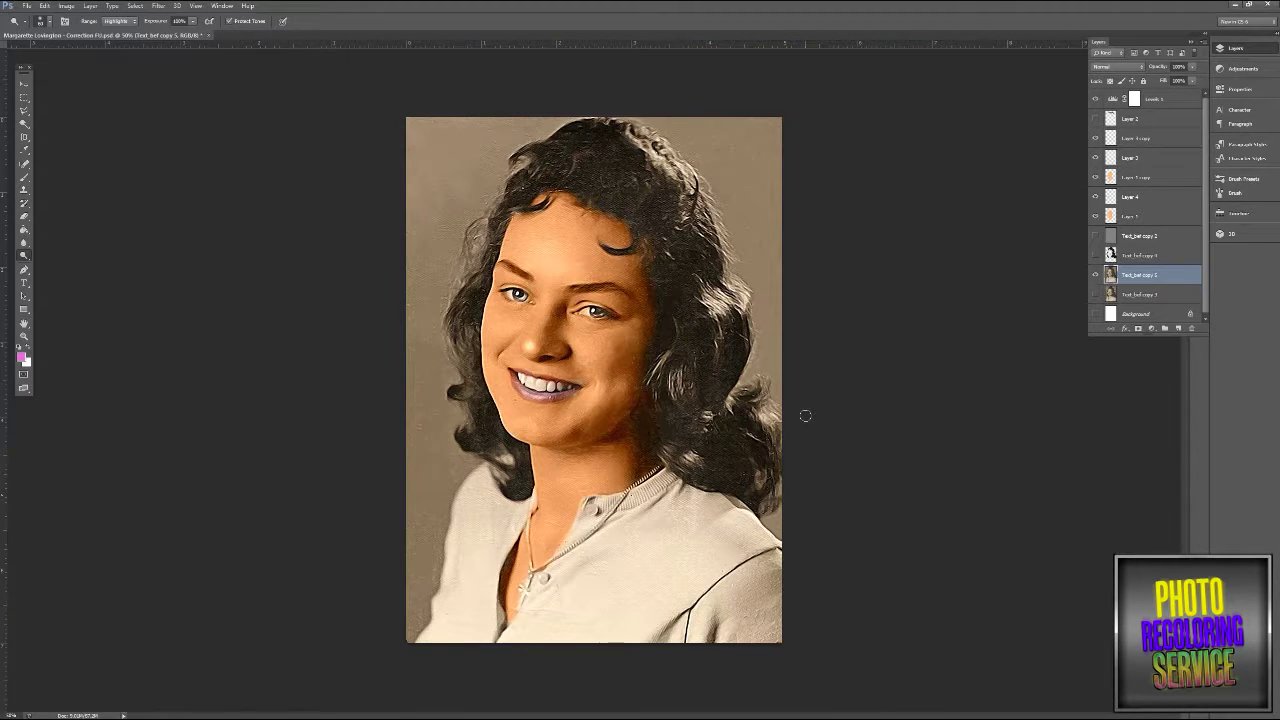
Raise the shadow input of the Levels 1 adjustment to deepen the dark tones, and compare with it hidden.
{"action": "double_click", "coordinate": [1113, 99]}
{"action": "mouse_move", "coordinate": [1111, 184]}
{"action": "left_mouse_down"}
{"action": "mouse_move", "coordinate": [1132, 184]}
{"action": "mouse_move", "coordinate": [1121, 184]}
{"action": "left_mouse_up"}
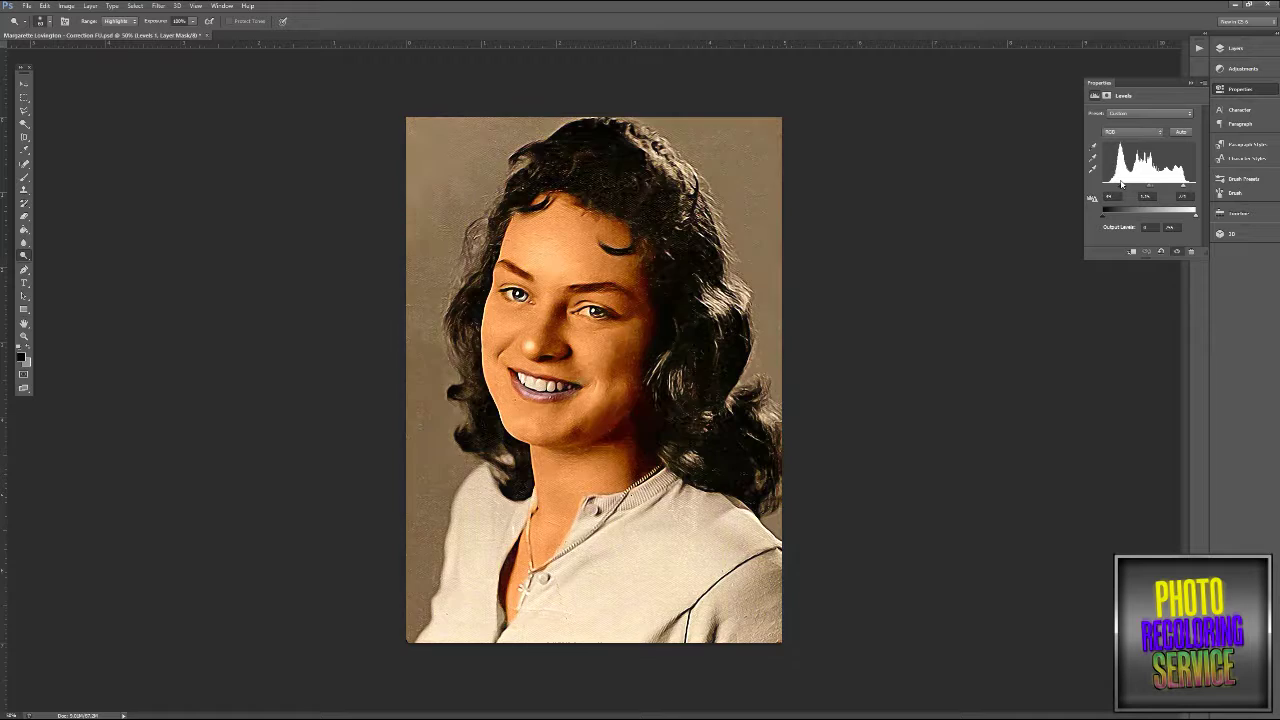
{"action": "left_click", "coordinate": [1235, 49]}
{"action": "left_click", "coordinate": [1122, 273]}
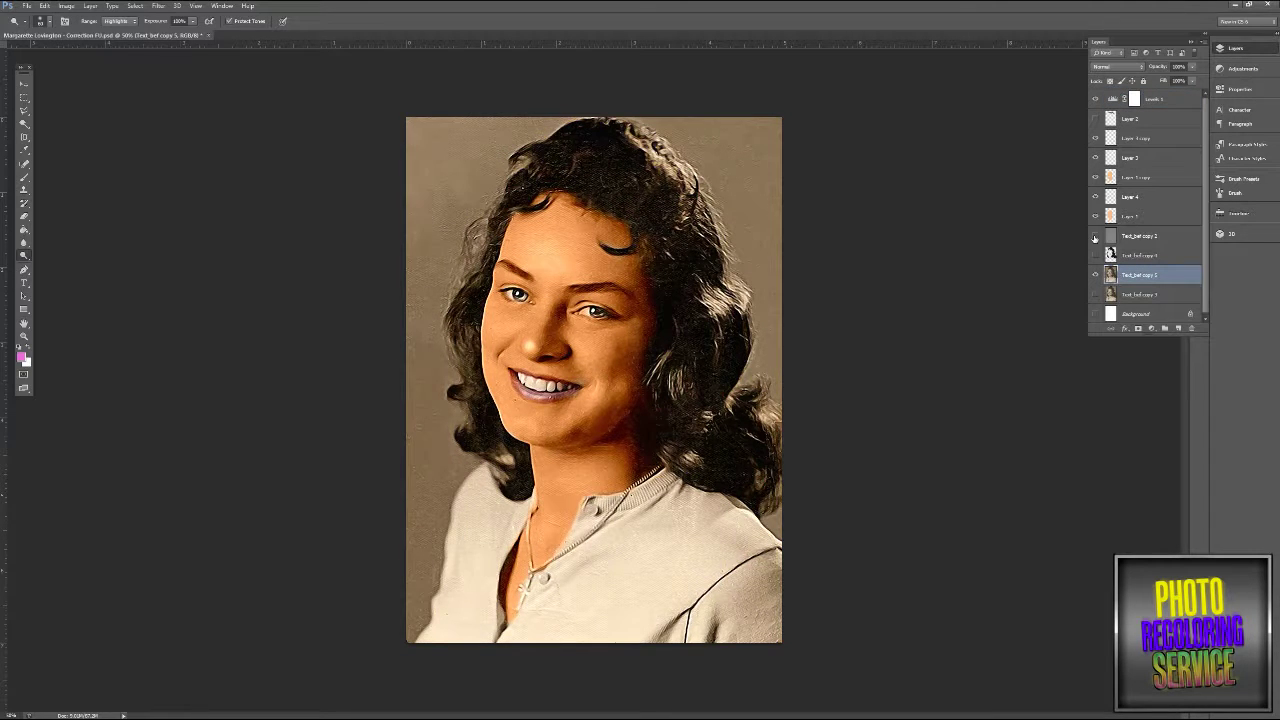
{"action": "left_click", "coordinate": [1095, 101]}
{"action": "left_click", "coordinate": [1095, 101]}
Clone dark hair over the flawed patch above the forehead on the base portrait layer with the Clone Stamp.
{"action": "key", "text": "ctrl+plus"}
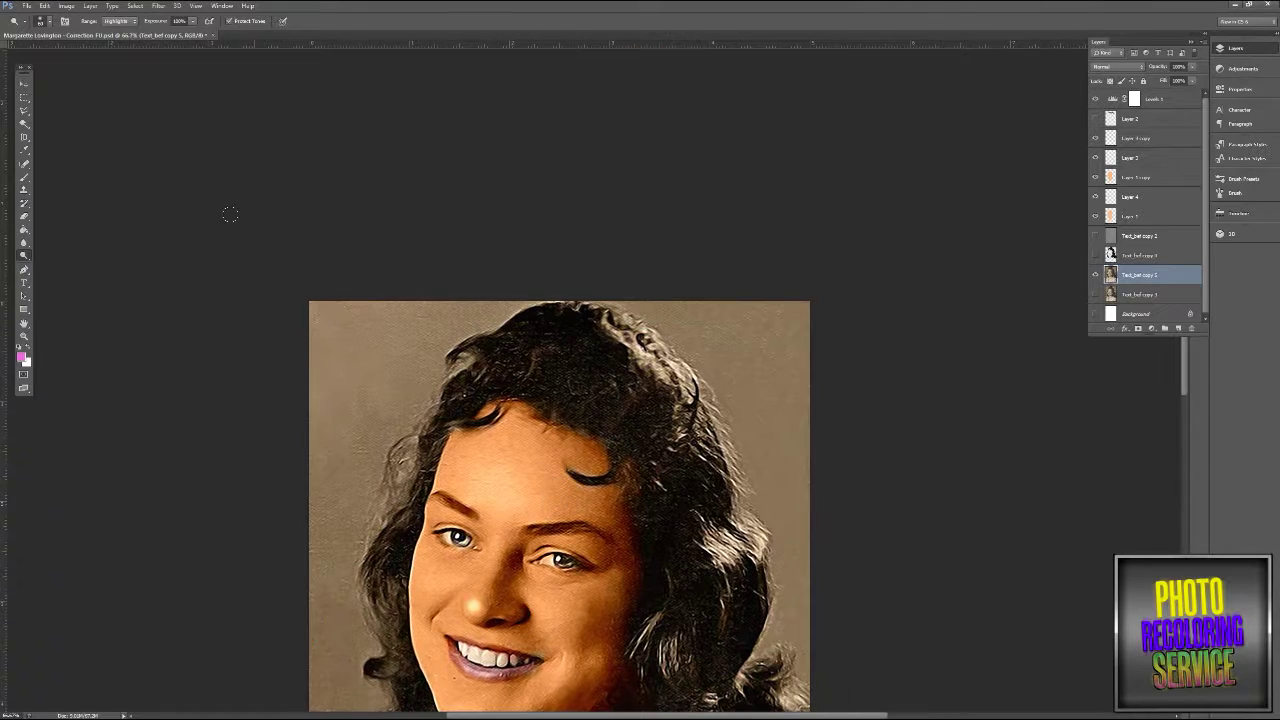
{"action": "left_click", "coordinate": [24, 190]}
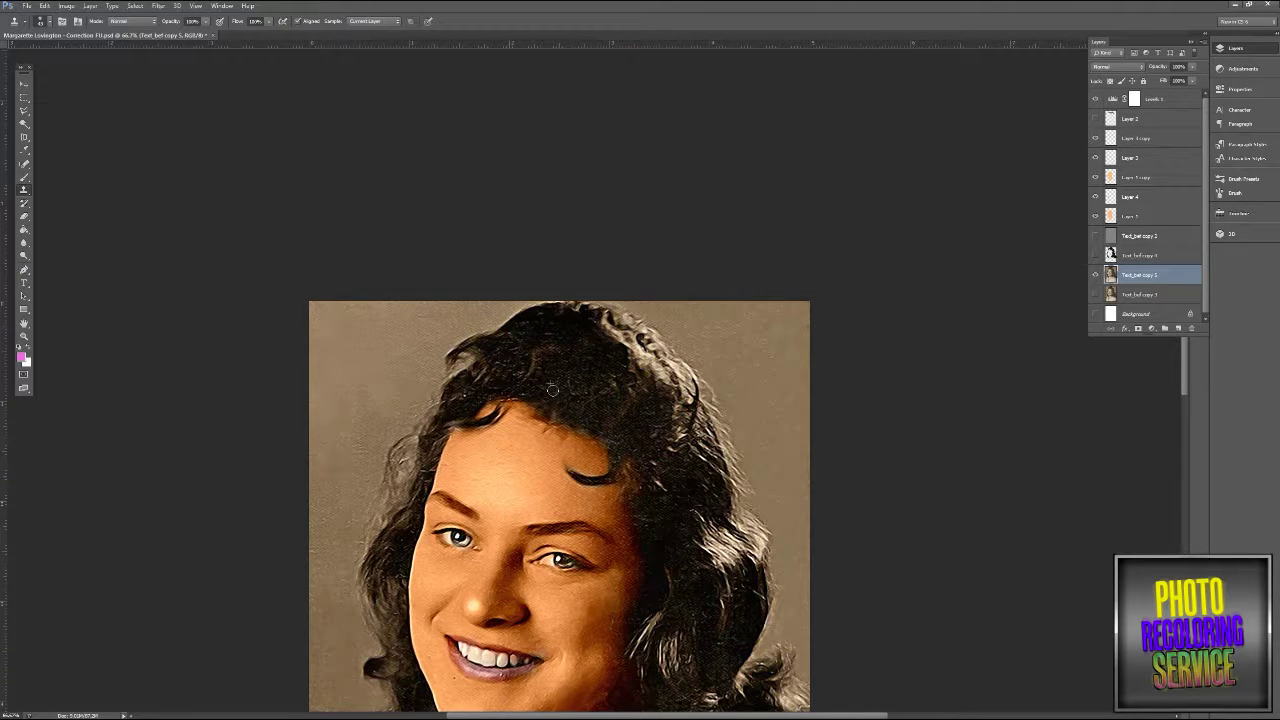
{"action": "left_click", "coordinate": [559, 377], "text": "alt"}
{"action": "mouse_move", "coordinate": [567, 384]}
{"action": "left_mouse_down"}
{"action": "mouse_move", "coordinate": [588, 400]}
{"action": "mouse_move", "coordinate": [578, 394]}
{"action": "left_mouse_up"}
{"action": "key", "text": "ctrl+minus"}
{"action": "key", "text": "ctrl+minus"}
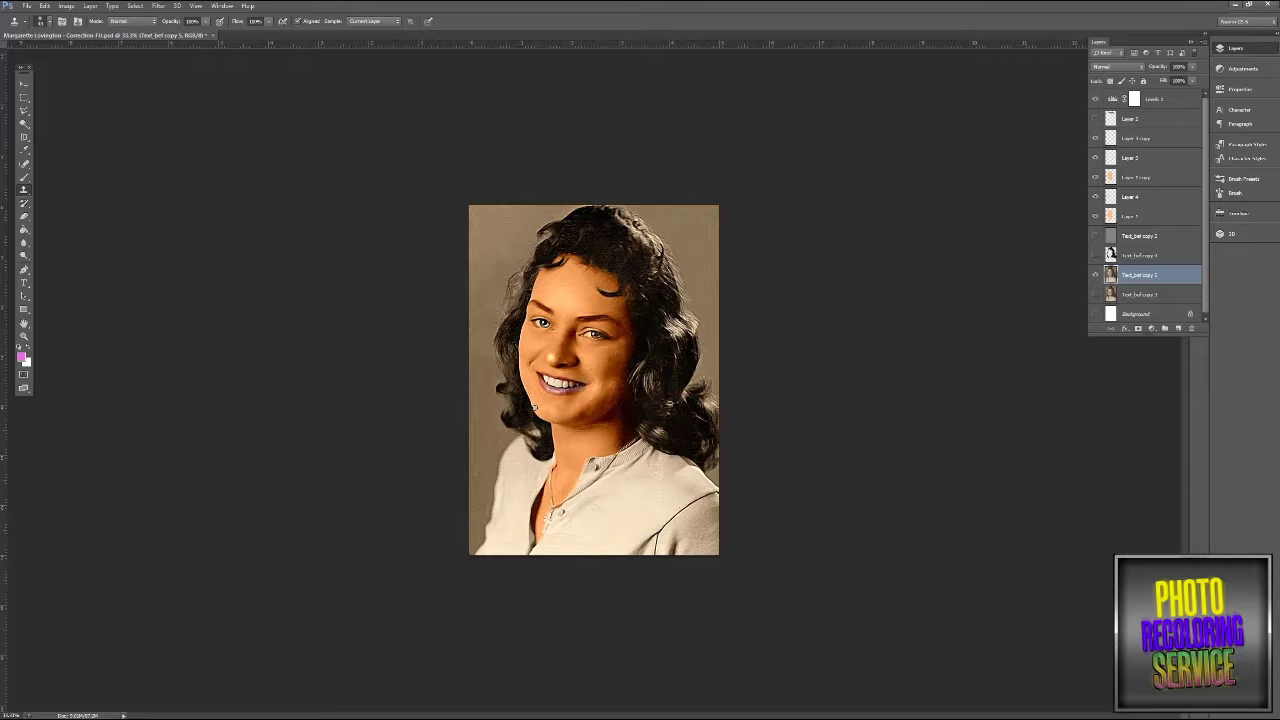
Add a Vibrance adjustment layer above Layer 2 and adjust its vibrance and saturation.
{"action": "left_click", "coordinate": [1150, 118]}
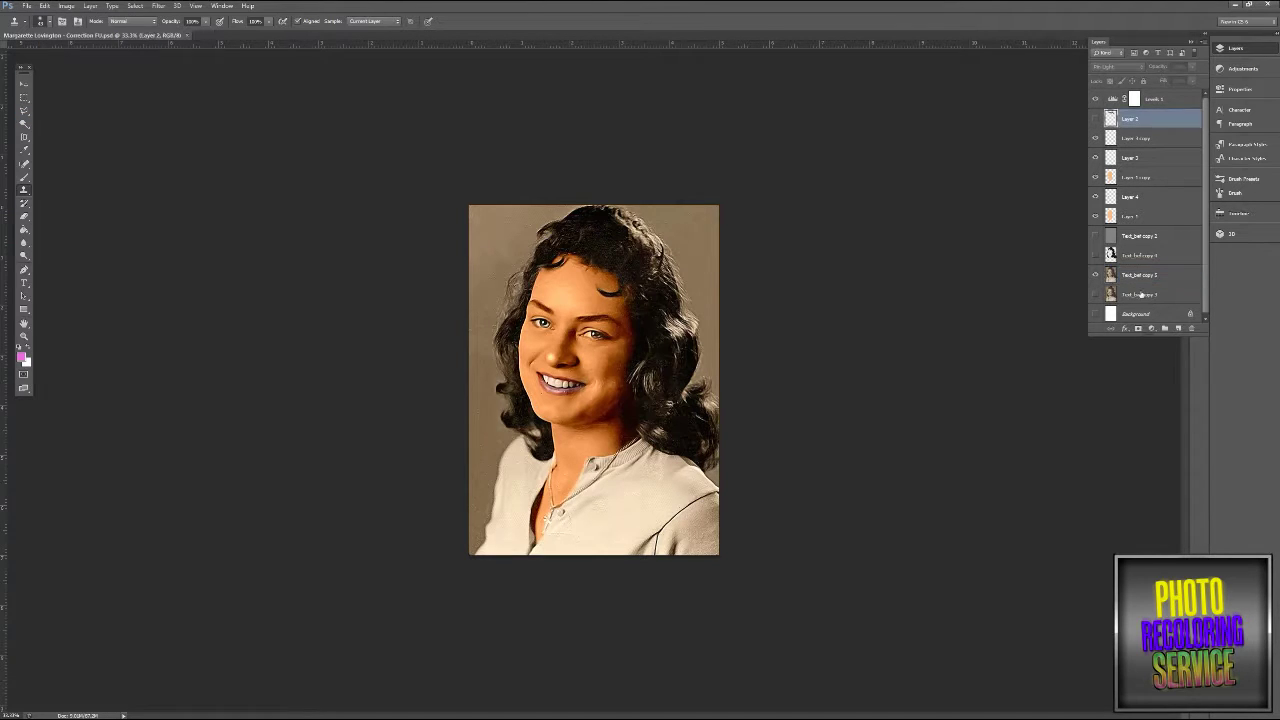
{"action": "left_click", "coordinate": [1151, 328]}
{"action": "left_click", "coordinate": [1175, 423]}
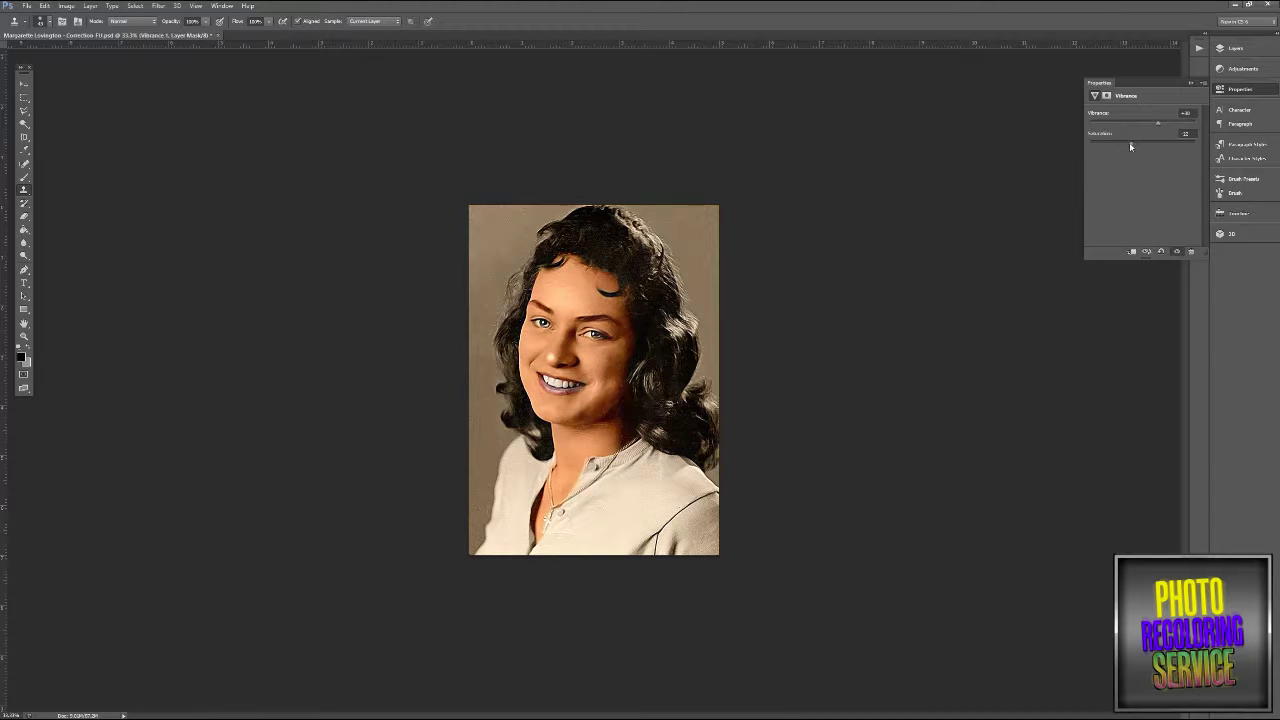
{"action": "left_click", "coordinate": [1233, 48]}
Add a Photo Filter adjustment layer above the Vibrance layer, try out its filter presets, and hide the layer.
{"action": "left_click", "coordinate": [1151, 328]}
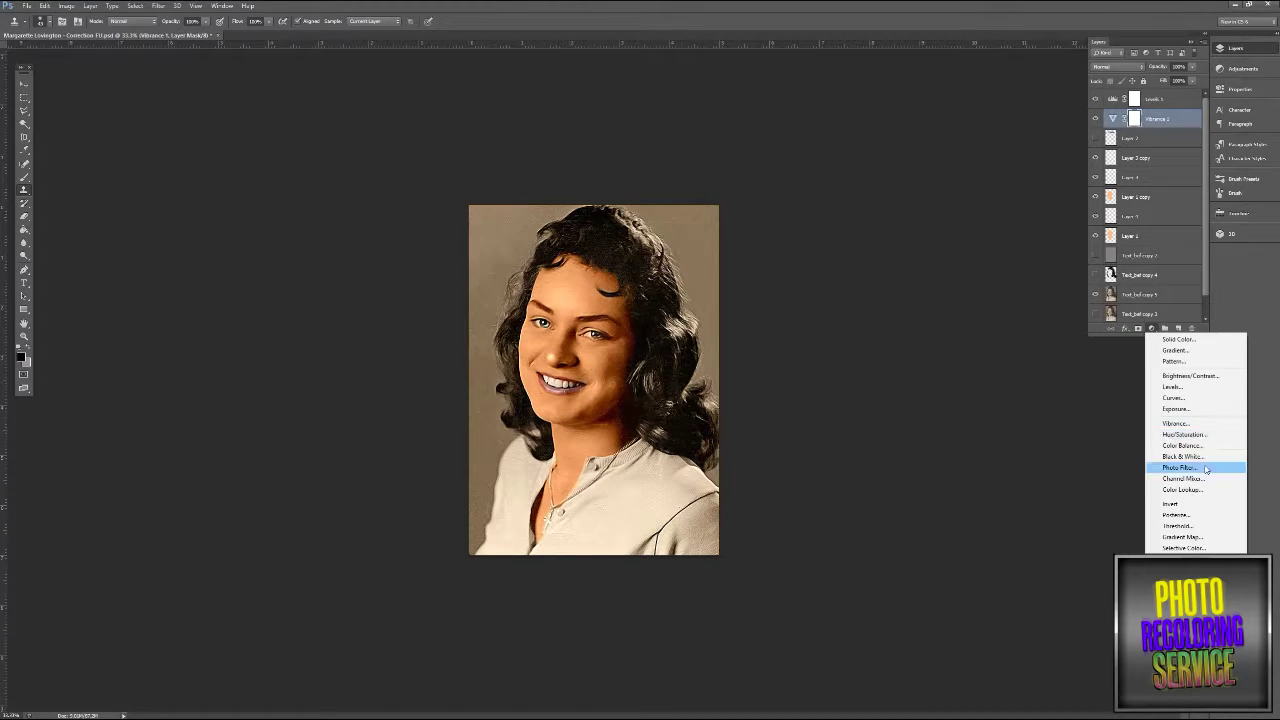
{"action": "left_click", "coordinate": [1180, 467]}
{"action": "key", "text": "Down"}
{"action": "key", "text": "Down"}
{"action": "key", "text": "Down"}
{"action": "key", "text": "Down"}
{"action": "key", "text": "Down"}
{"action": "key", "text": "Down"}
{"action": "key", "text": "Down"}
{"action": "key", "text": "Down"}
{"action": "key", "text": "Down"}
{"action": "key", "text": "Down"}
{"action": "key", "text": "Down"}
{"action": "key", "text": "Down"}
{"action": "key", "text": "Down"}
{"action": "key", "text": "Down"}
{"action": "key", "text": "Down"}
{"action": "key", "text": "Down"}
{"action": "key", "text": "Up"}
{"action": "key", "text": "Up"}
{"action": "key", "text": "Up"}
{"action": "key", "text": "Up"}
{"action": "key", "text": "Up"}
{"action": "key", "text": "Up"}
{"action": "key", "text": "Up"}
{"action": "key", "text": "Up"}
{"action": "key", "text": "Up"}
{"action": "key", "text": "Up"}
{"action": "key", "text": "Up"}
{"action": "key", "text": "Up"}
{"action": "key", "text": "Up"}
{"action": "key", "text": "Up"}
{"action": "key", "text": "Up"}
{"action": "key", "text": "Up"}
{"action": "key", "text": "Up"}
{"action": "key", "text": "Up"}
{"action": "key", "text": "Up"}
{"action": "left_click", "coordinate": [1236, 48]}
{"action": "left_click", "coordinate": [1096, 119]}
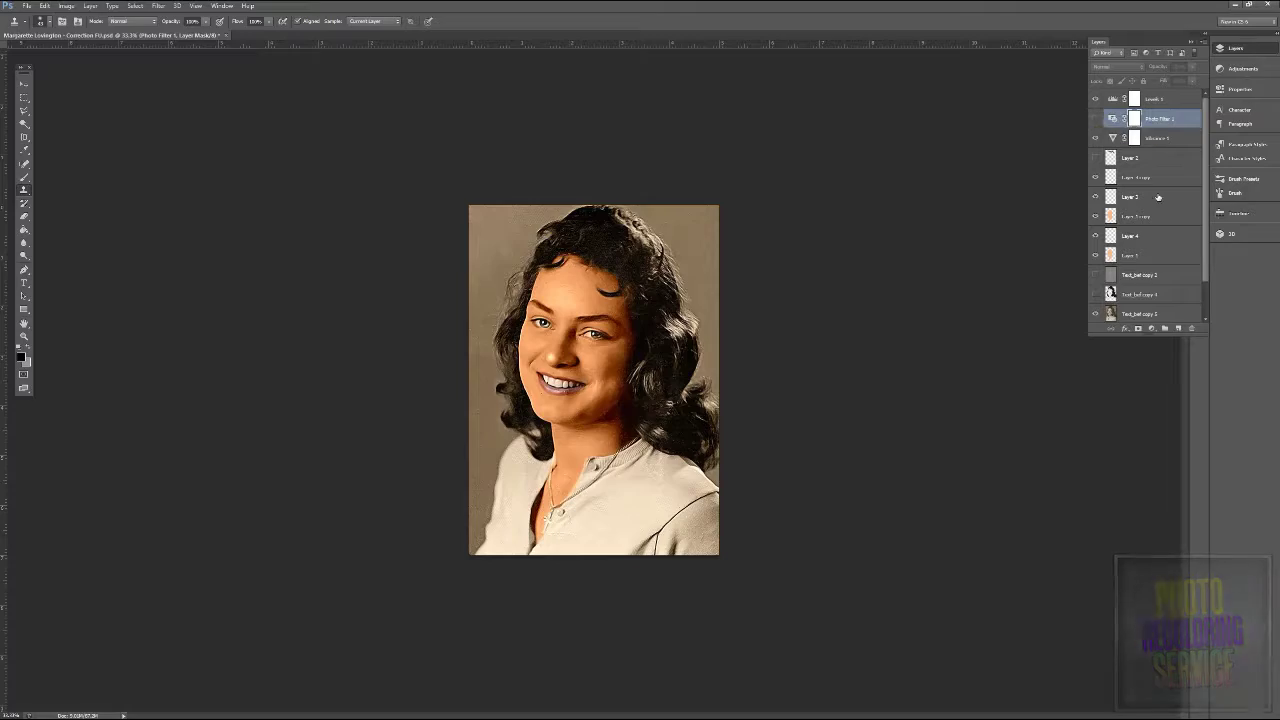
Select the visible base portrait layer for further Clone Stamp retouching.
{"action": "key", "text": "ctrl+plus"}
{"action": "key", "text": "ctrl+plus"}
{"action": "left_click", "coordinate": [1142, 312]}
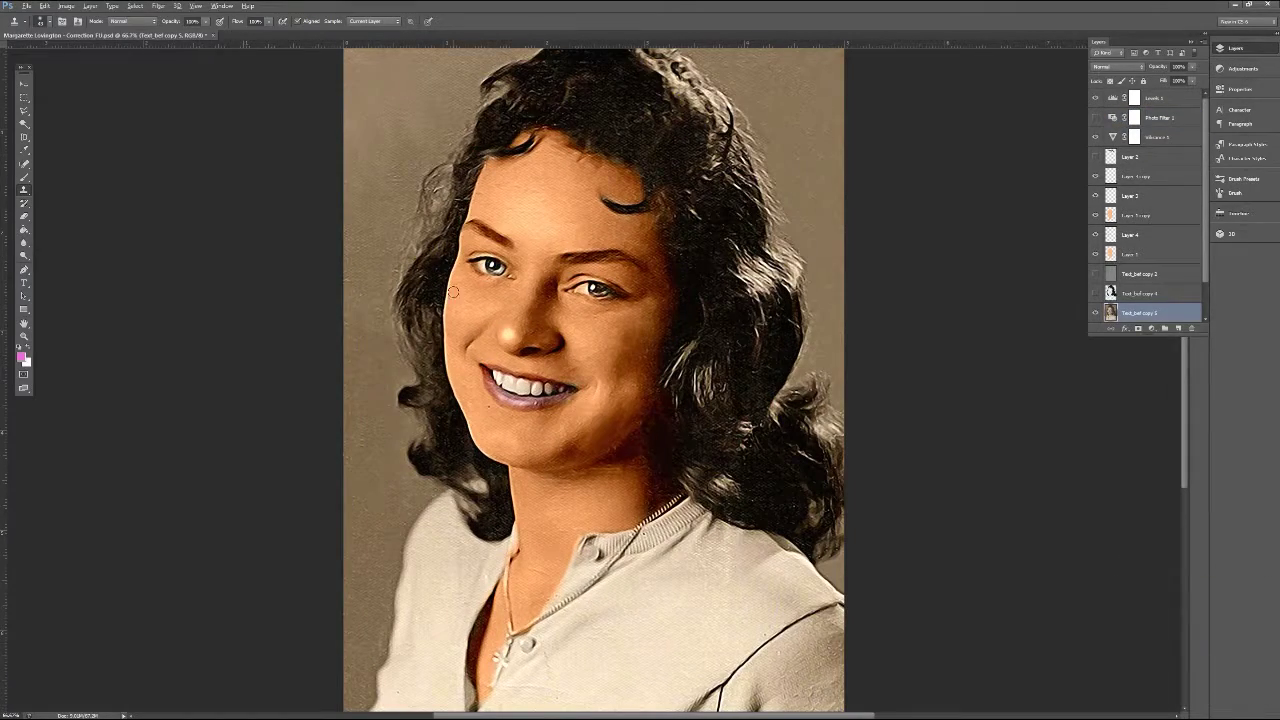